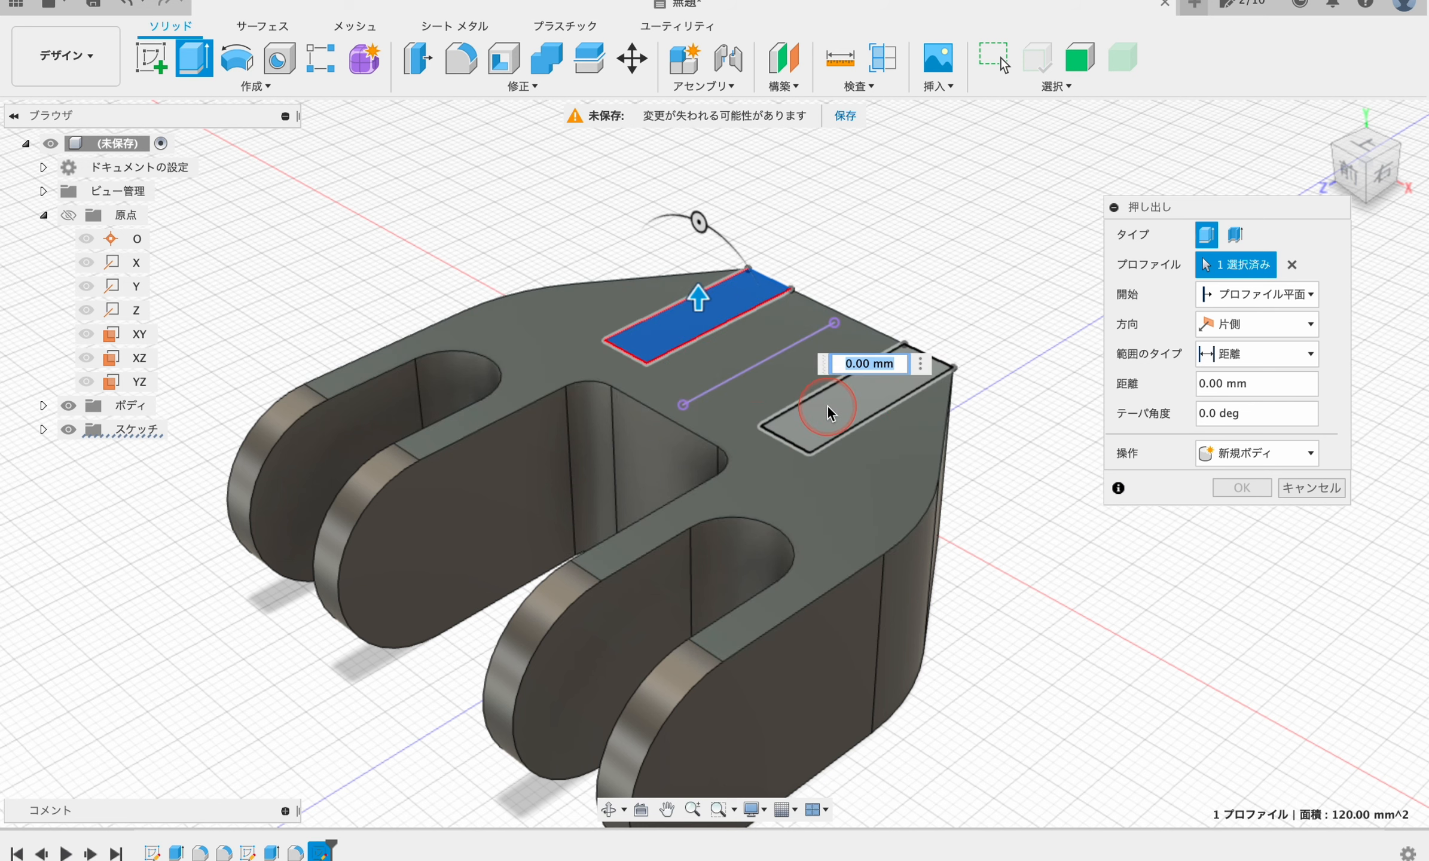
Step: Extrude the two rectangular profiles on the block's top face 20 mm upward
{"action": "left_click", "coordinate": [828, 404]}
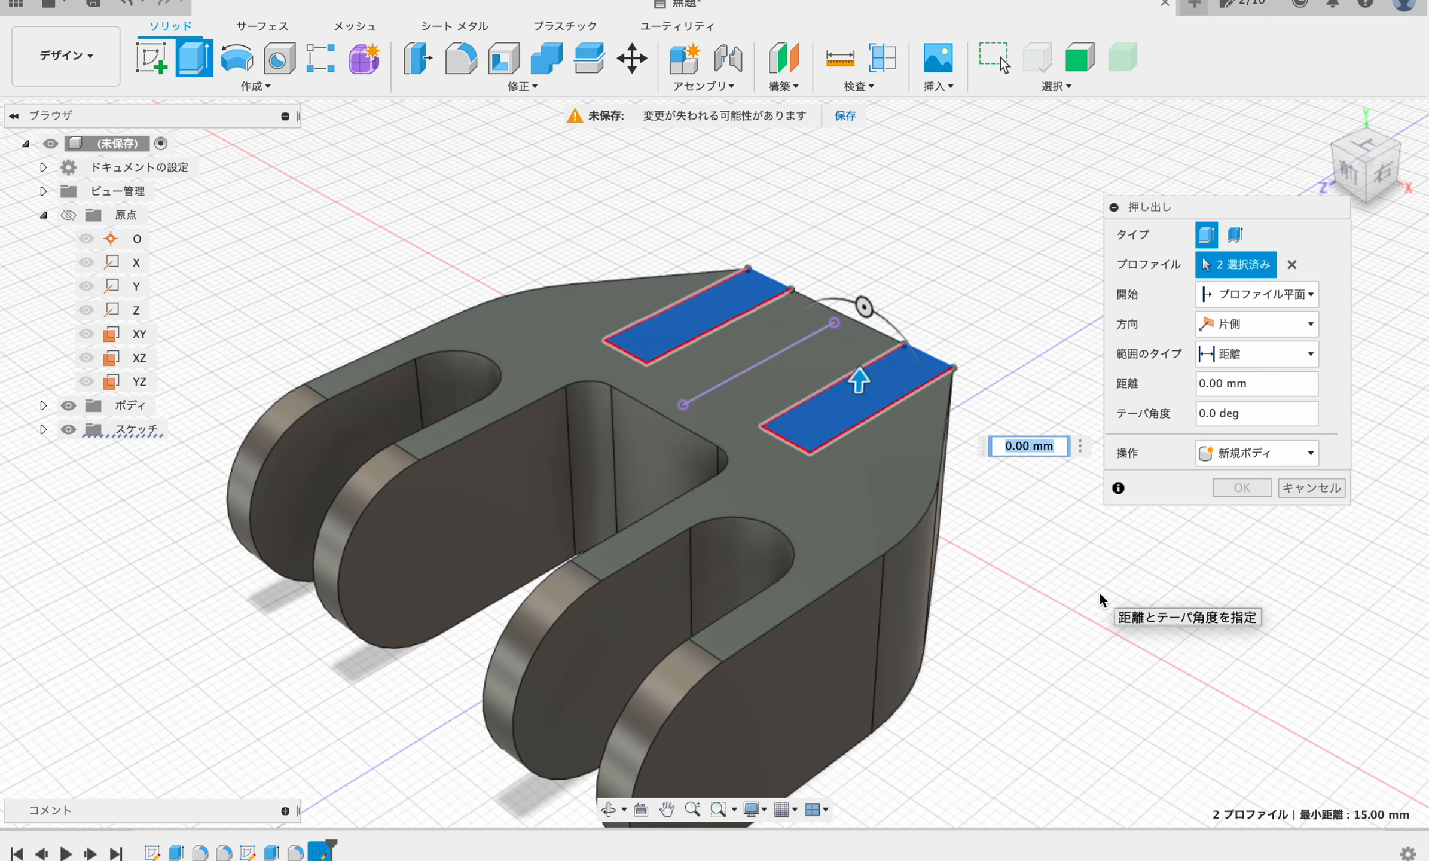
{"action": "type", "text": "20"}
{"action": "left_click", "coordinate": [1099, 591]}
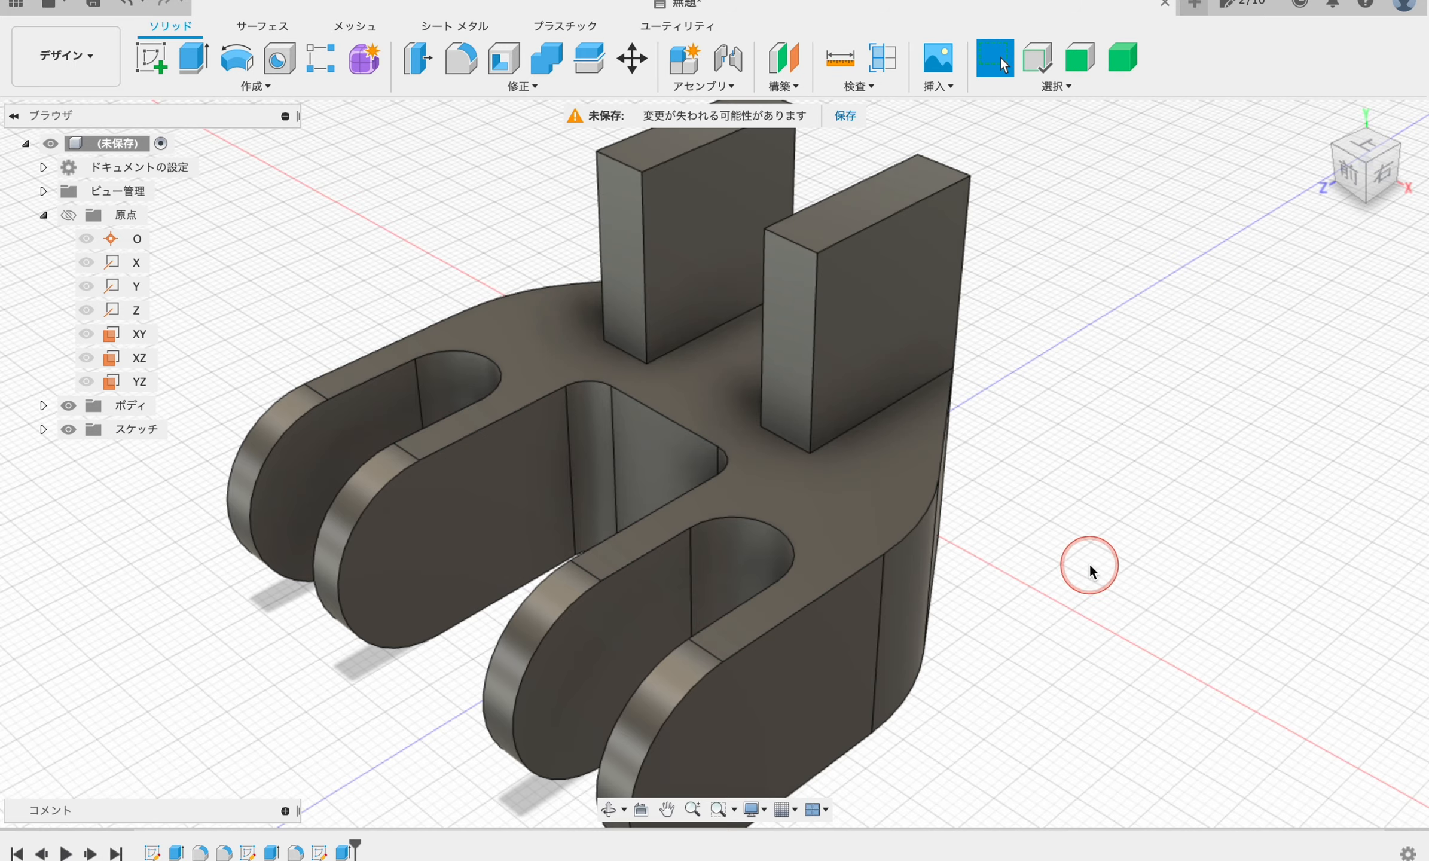
Step: Fillet the four short top edges of the two upright plates with a 5 mm radius
{"action": "scroll", "coordinate": [1080, 573], "scroll_direction": "down", "scroll_amount": 2}
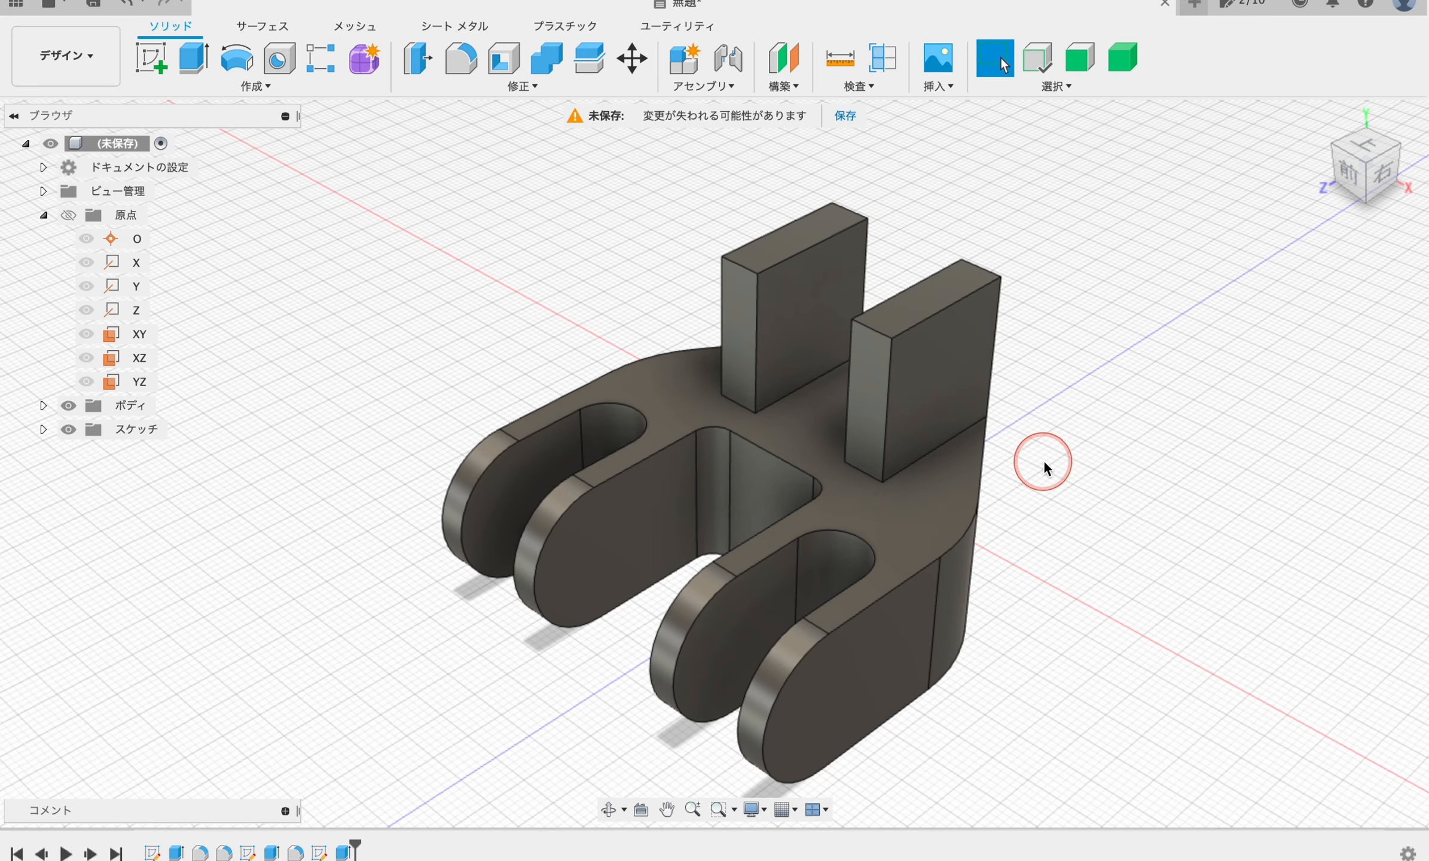
{"action": "middle_click_drag", "start_coordinate": [1059, 475], "coordinate": [1005, 460], "text": "shift"}
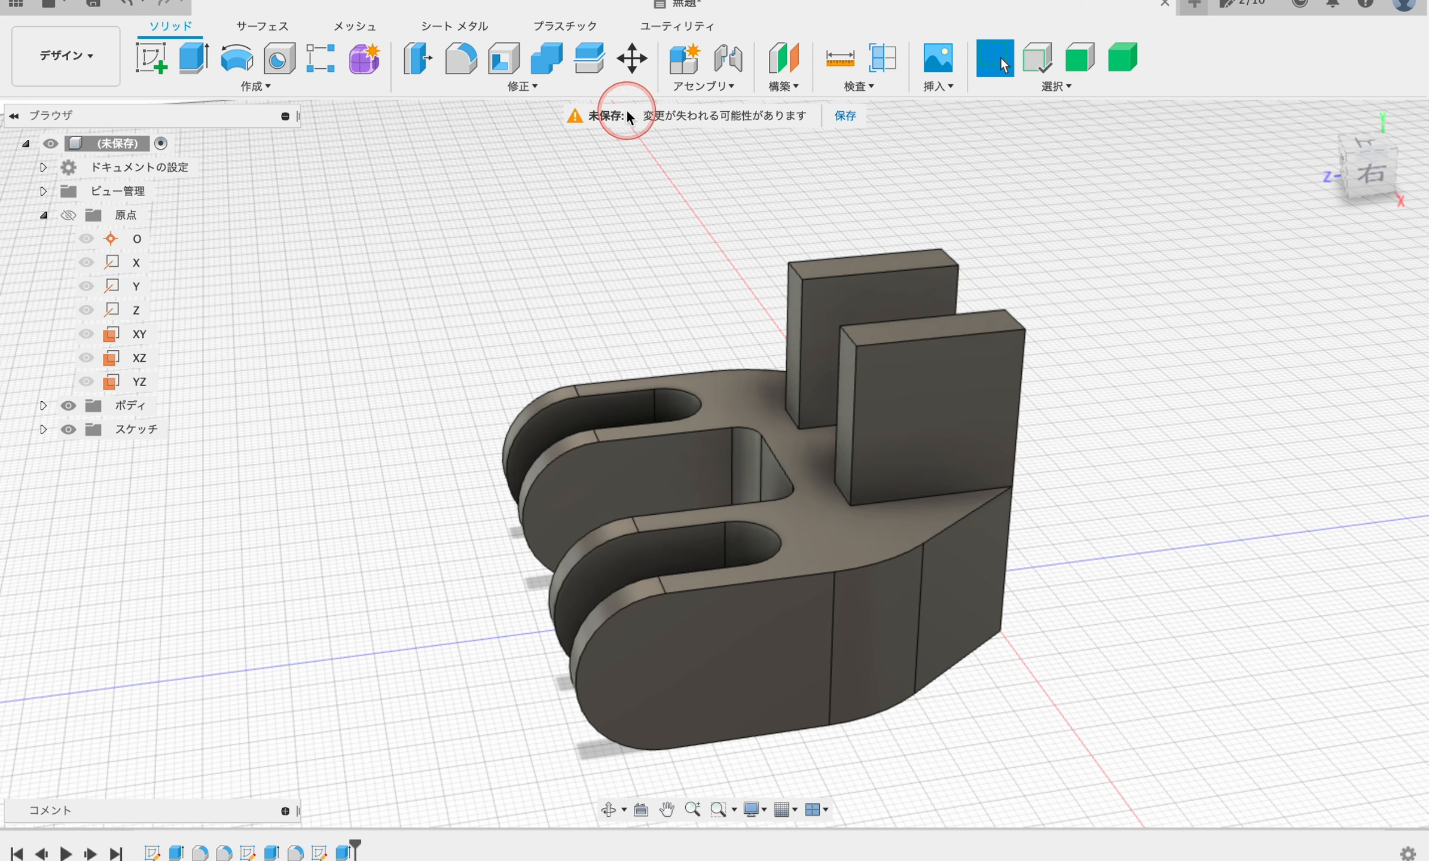
{"action": "left_click", "coordinate": [461, 58]}
{"action": "left_click", "coordinate": [727, 314]}
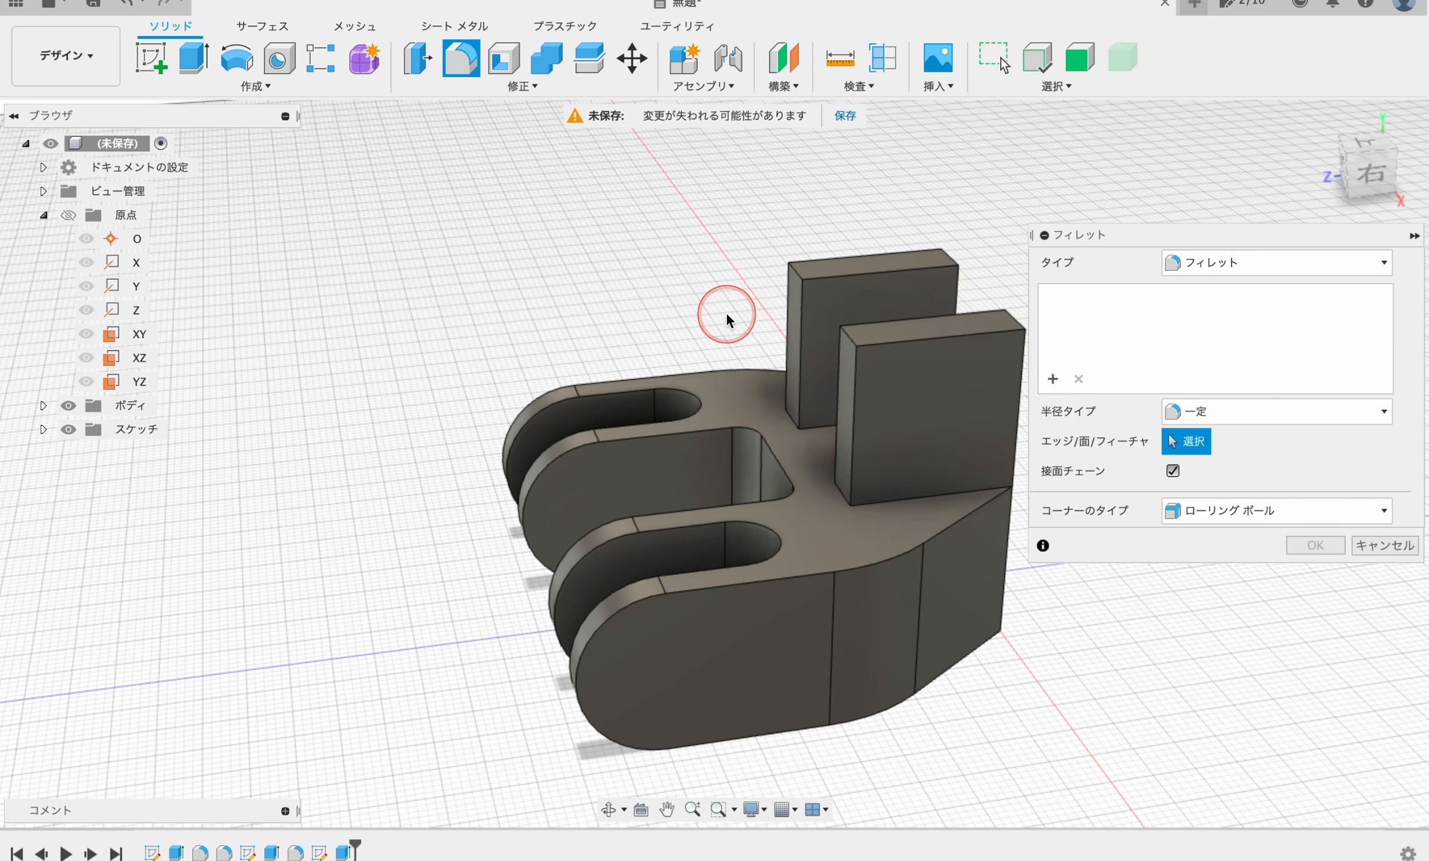
{"action": "left_click", "coordinate": [768, 265]}
{"action": "left_click", "coordinate": [915, 230]}
{"action": "left_click", "coordinate": [987, 308]}
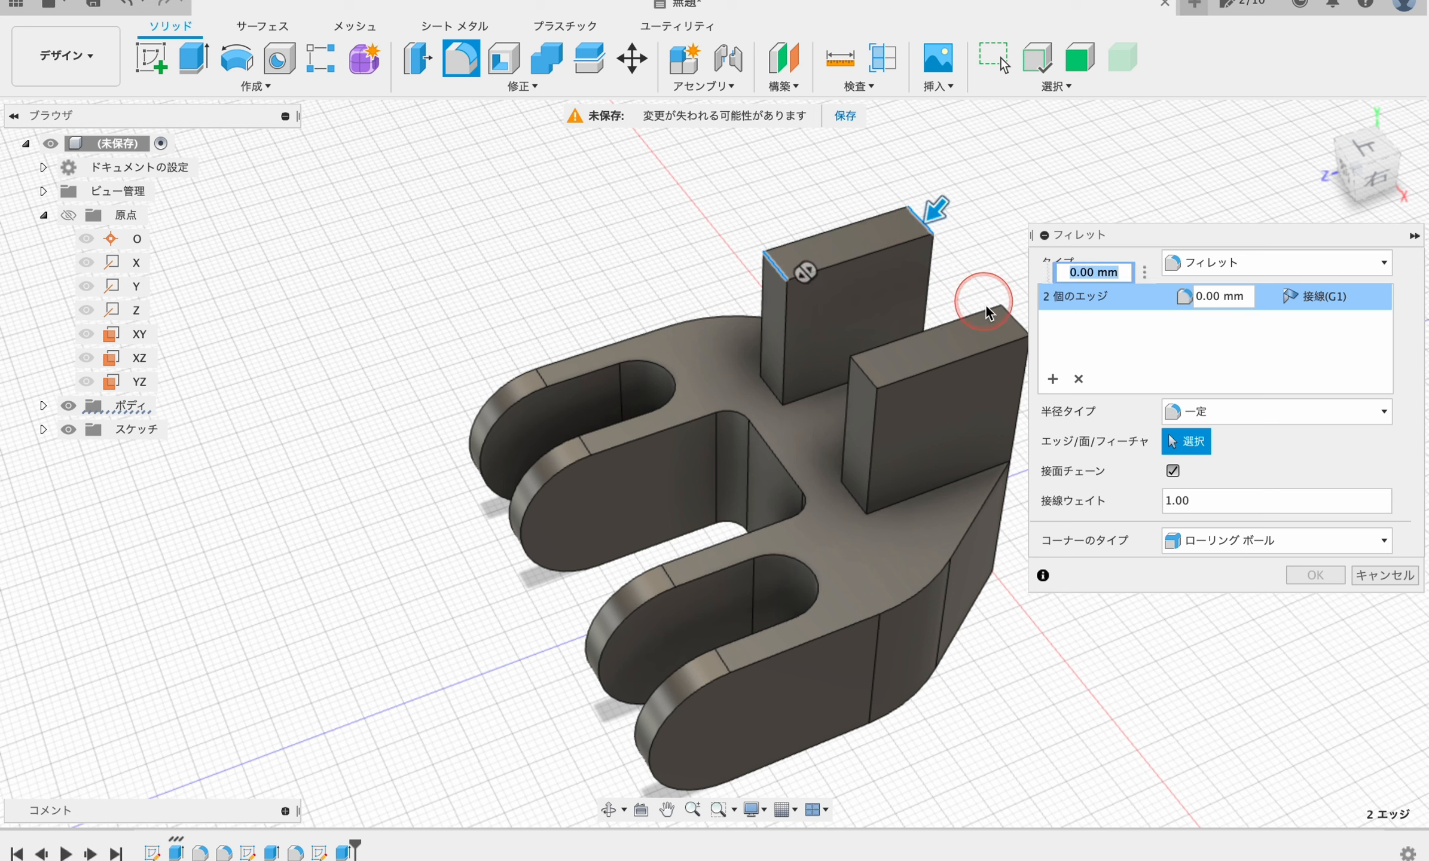
{"action": "left_click", "coordinate": [856, 372]}
{"action": "left_click", "coordinate": [544, 332]}
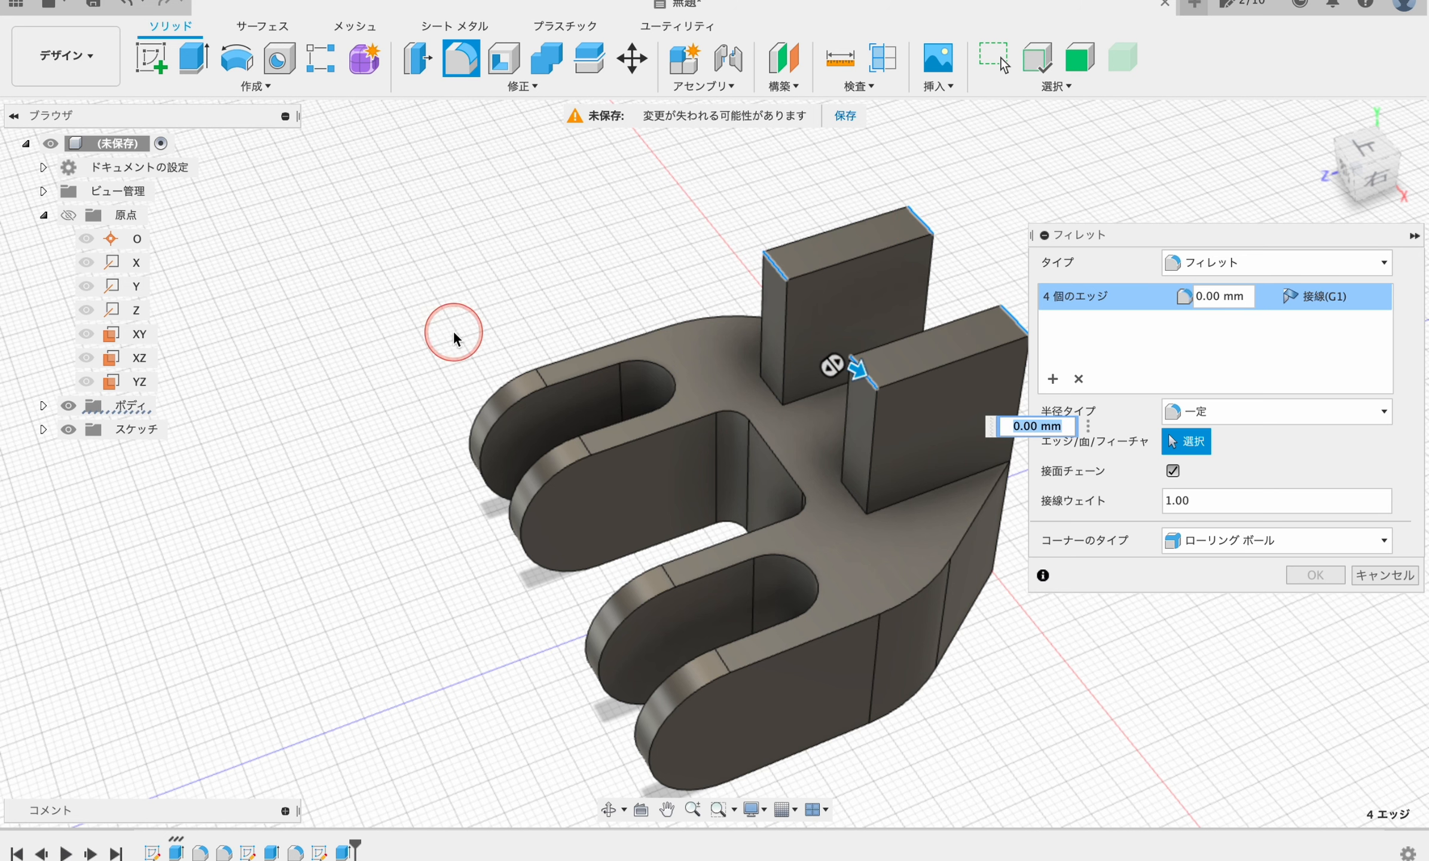
{"action": "type", "text": "5"}
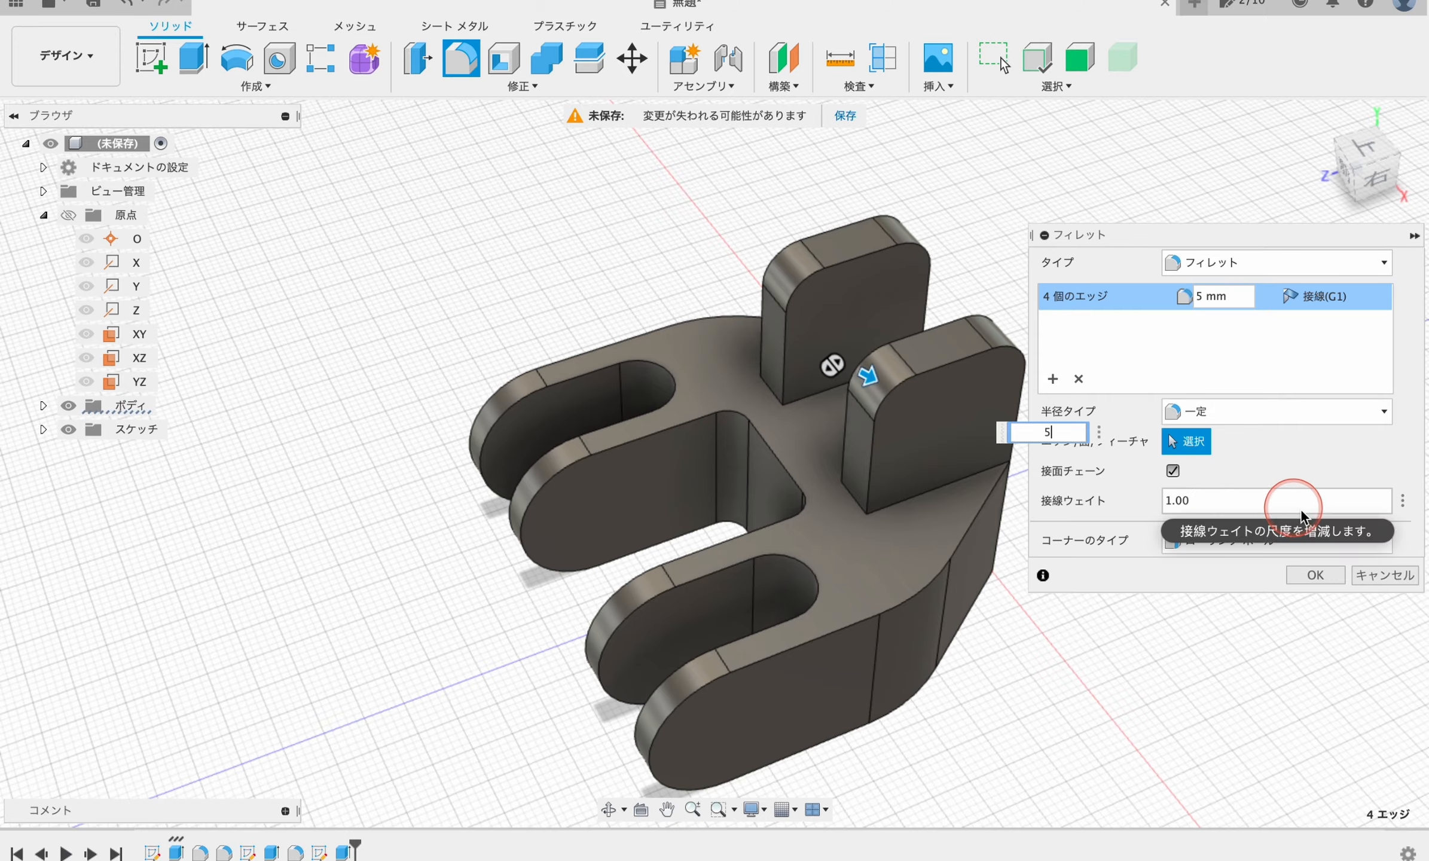
{"action": "left_click", "coordinate": [1313, 576]}
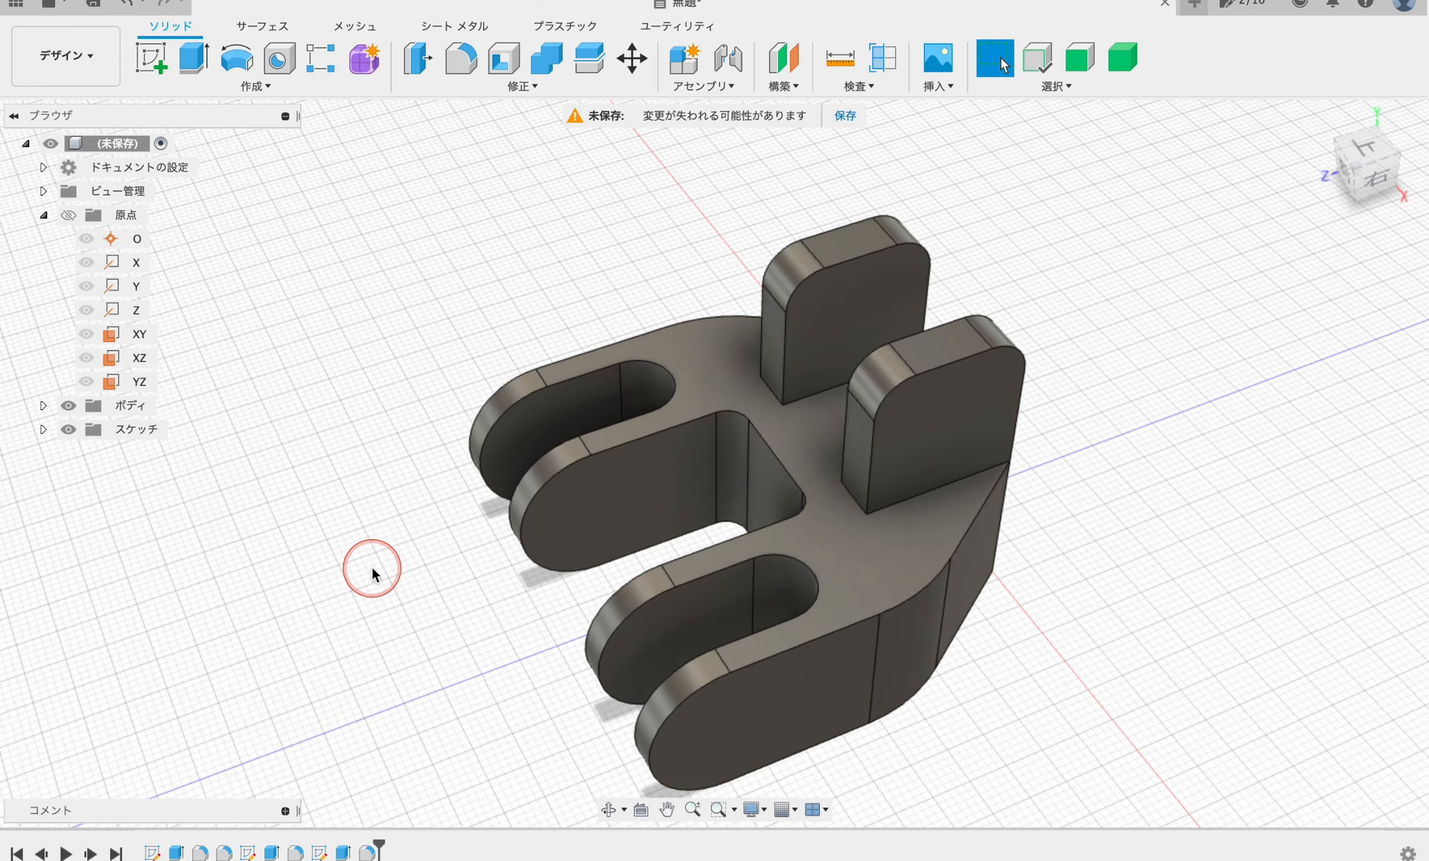
Step: Start a sketch on the YZ origin plane and turn on the slice display
{"action": "middle_click_drag", "start_coordinate": [372, 574], "coordinate": [616, 584], "text": "shift"}
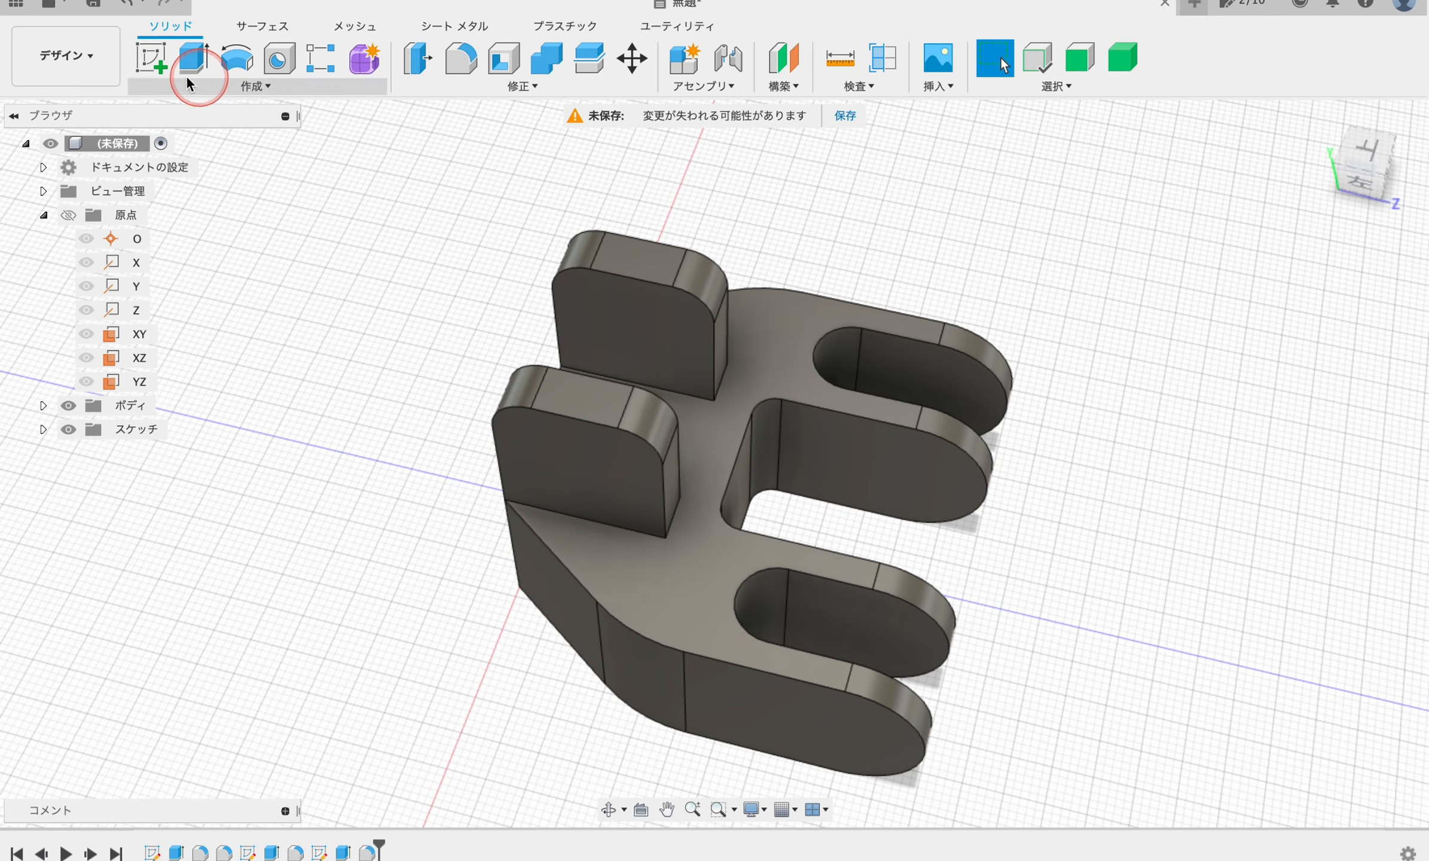
{"action": "left_click", "coordinate": [151, 59]}
{"action": "mouse_move", "coordinate": [458, 537]}
{"action": "middle_mouse_down", "text": "shift"}
{"action": "mouse_move", "coordinate": [558, 492]}
{"action": "mouse_move", "coordinate": [648, 568]}
{"action": "mouse_move", "coordinate": [641, 625]}
{"action": "mouse_move", "coordinate": [500, 606]}
{"action": "mouse_move", "coordinate": [472, 621]}
{"action": "mouse_move", "coordinate": [612, 494]}
{"action": "mouse_move", "coordinate": [366, 357]}
{"action": "middle_mouse_up", "text": "shift"}
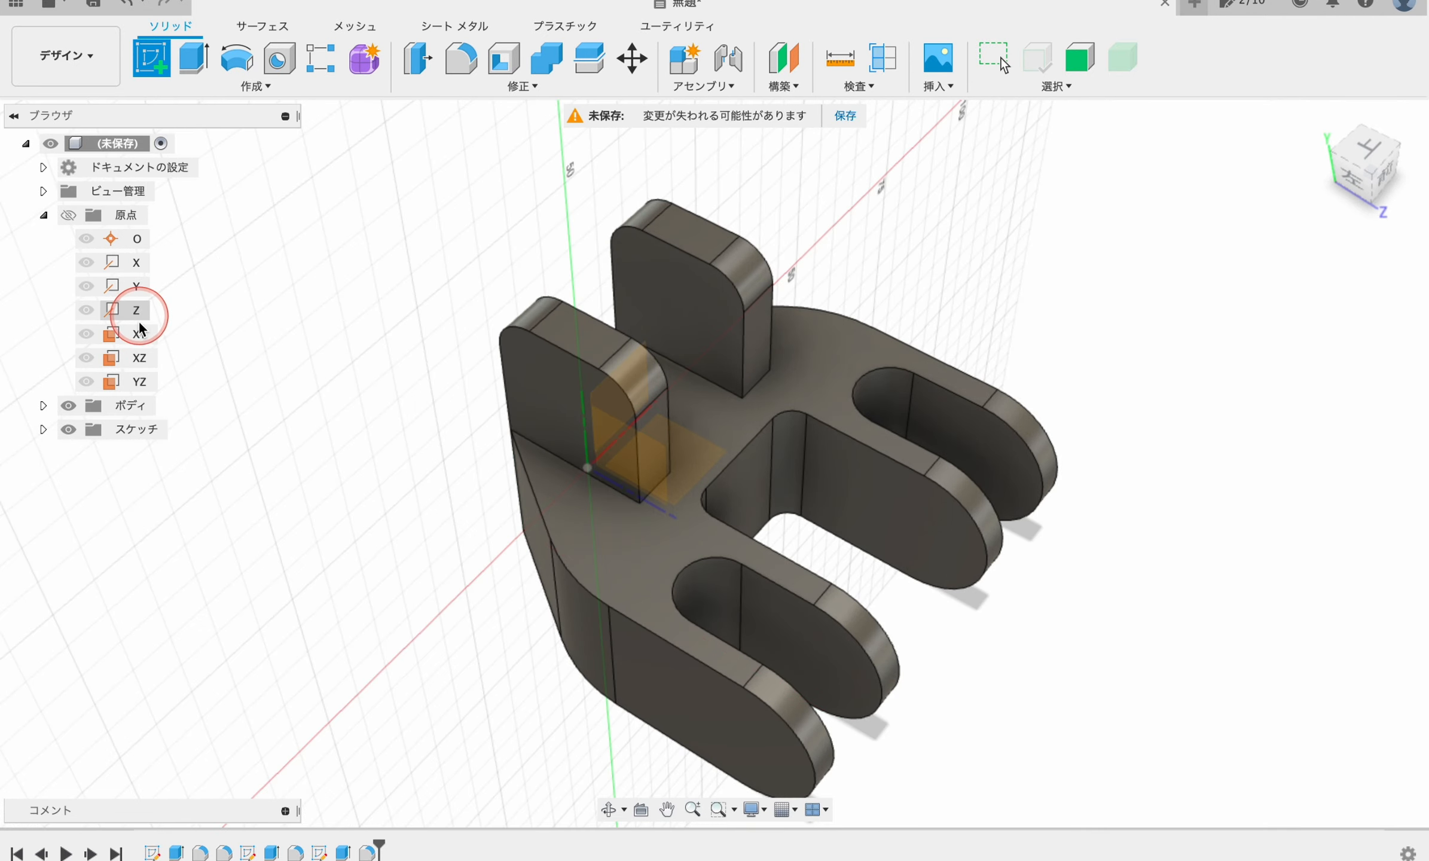
{"action": "left_click", "coordinate": [138, 382]}
{"action": "middle_click_drag", "start_coordinate": [881, 580], "coordinate": [717, 660]}
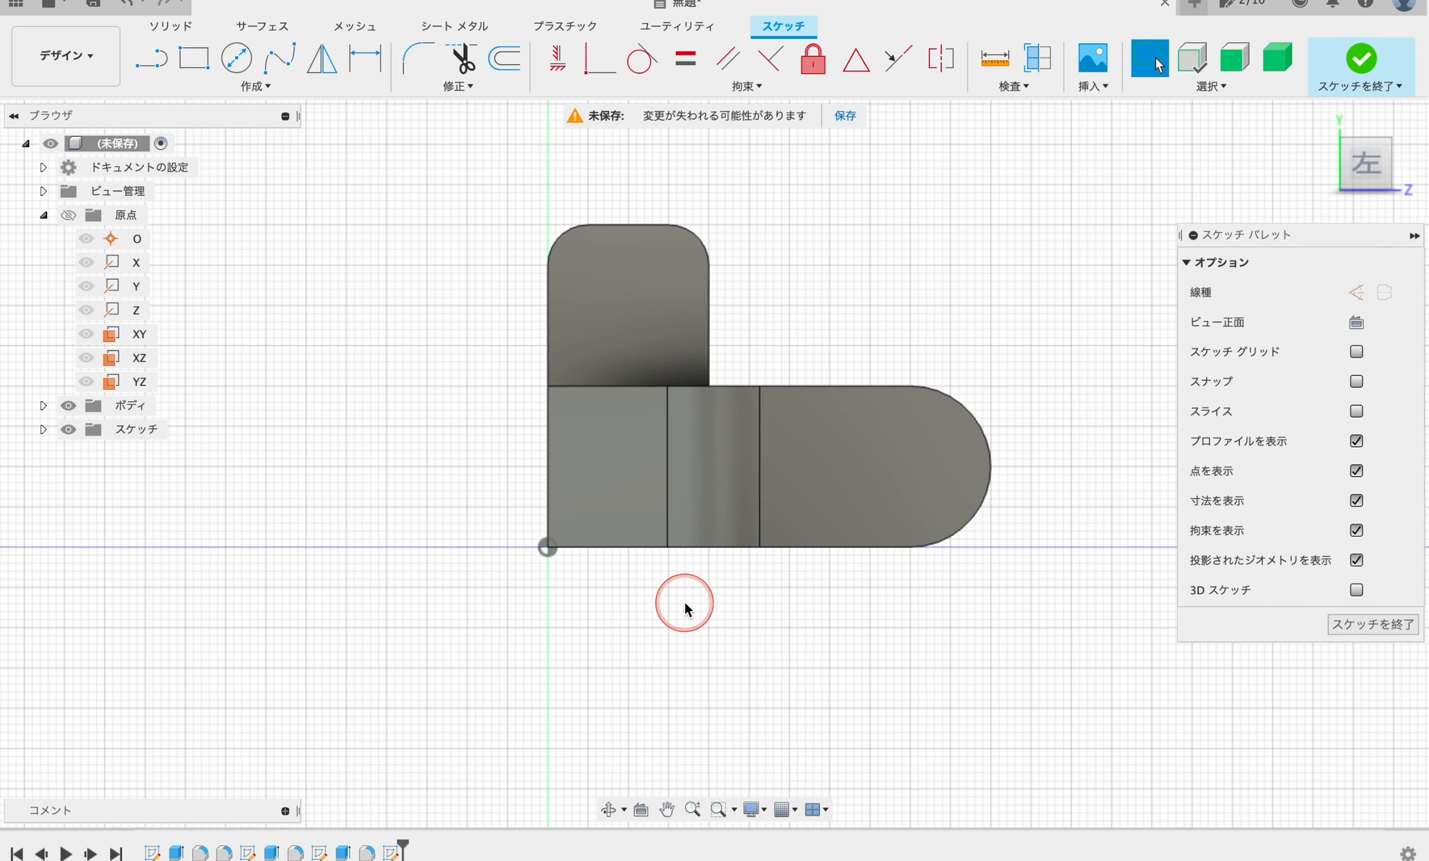
{"action": "left_click", "coordinate": [1357, 413]}
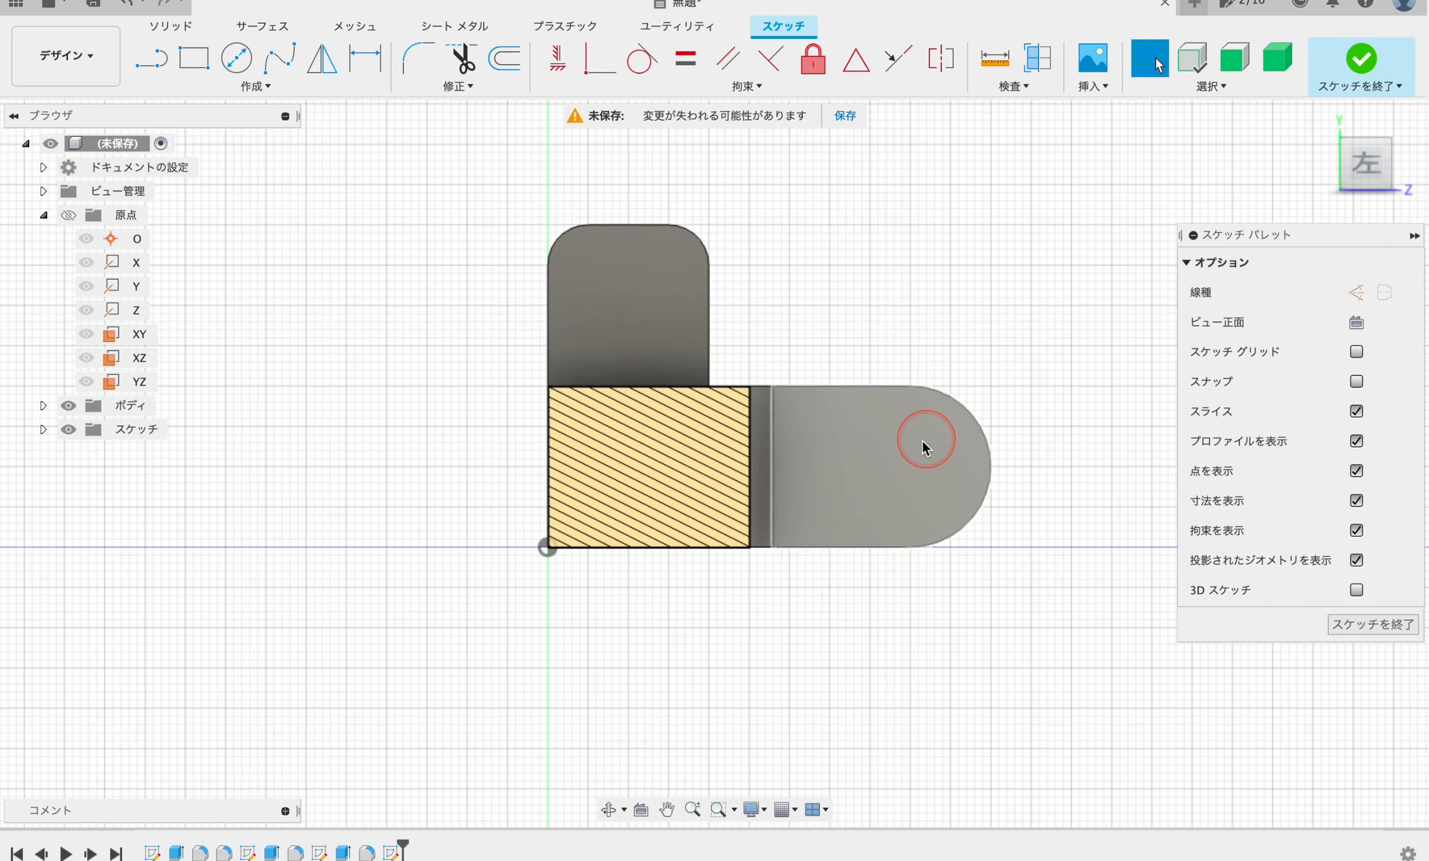
Step: Sketch a two-point circle with a 10 mm diameter near the rounded end of the arm
{"action": "scroll", "coordinate": [862, 485], "scroll_direction": "up", "scroll_amount": 3}
{"action": "left_click", "coordinate": [231, 60]}
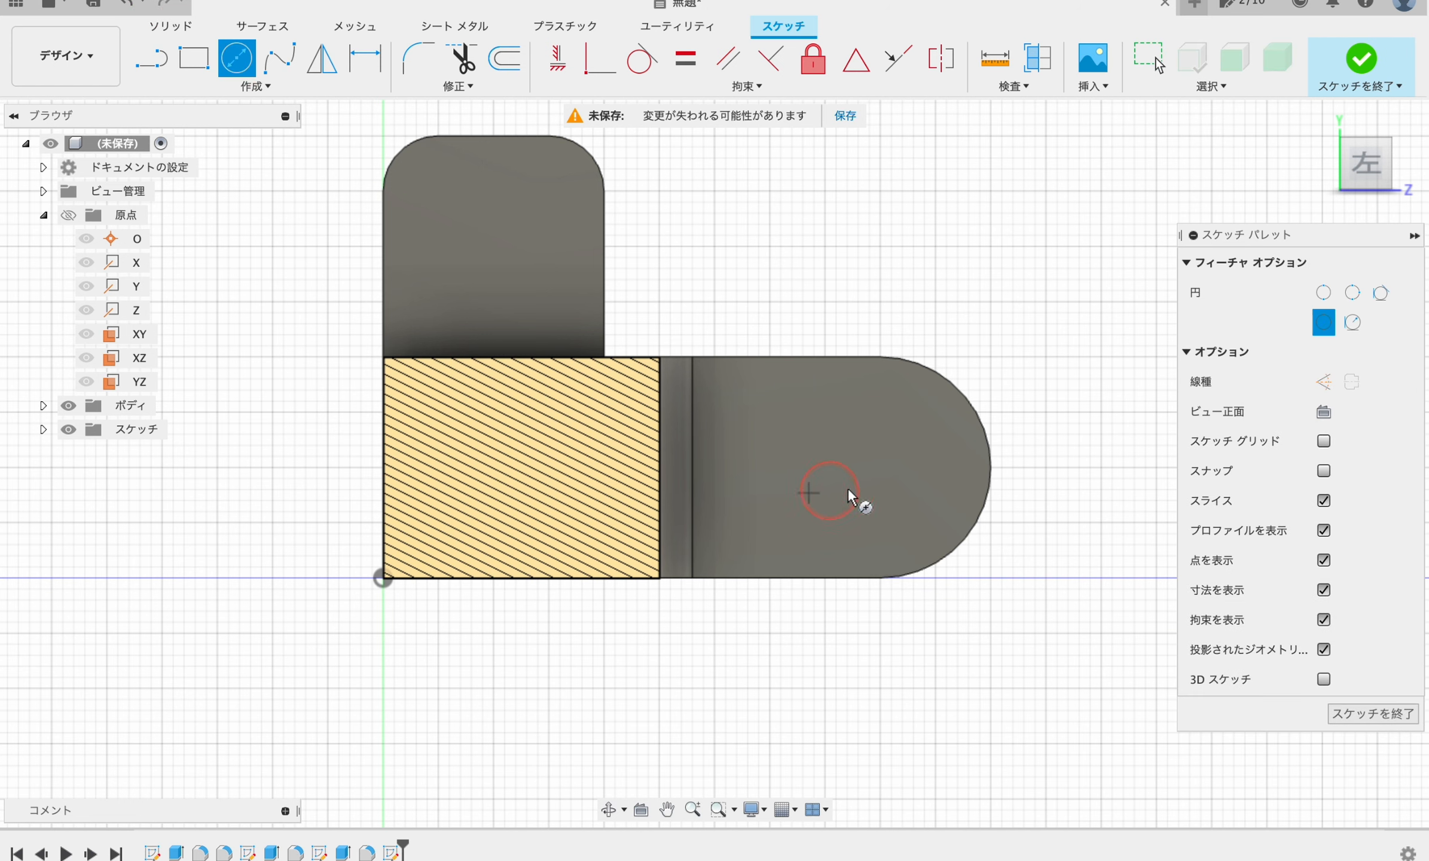
{"action": "left_click", "coordinate": [860, 465]}
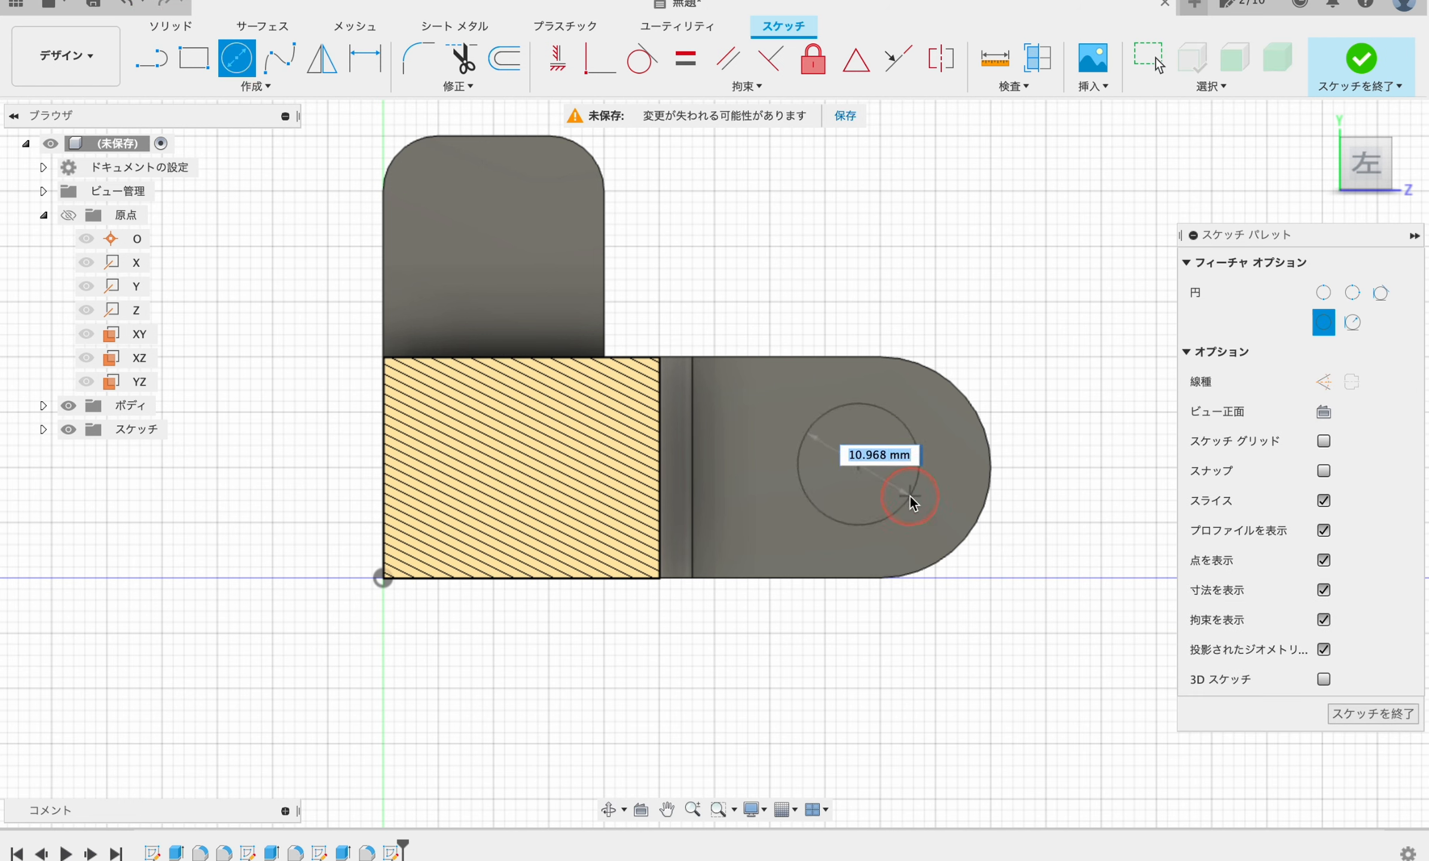
{"action": "type", "text": "10"}
{"action": "key", "text": "Return"}
{"action": "left_click", "coordinate": [1156, 56]}
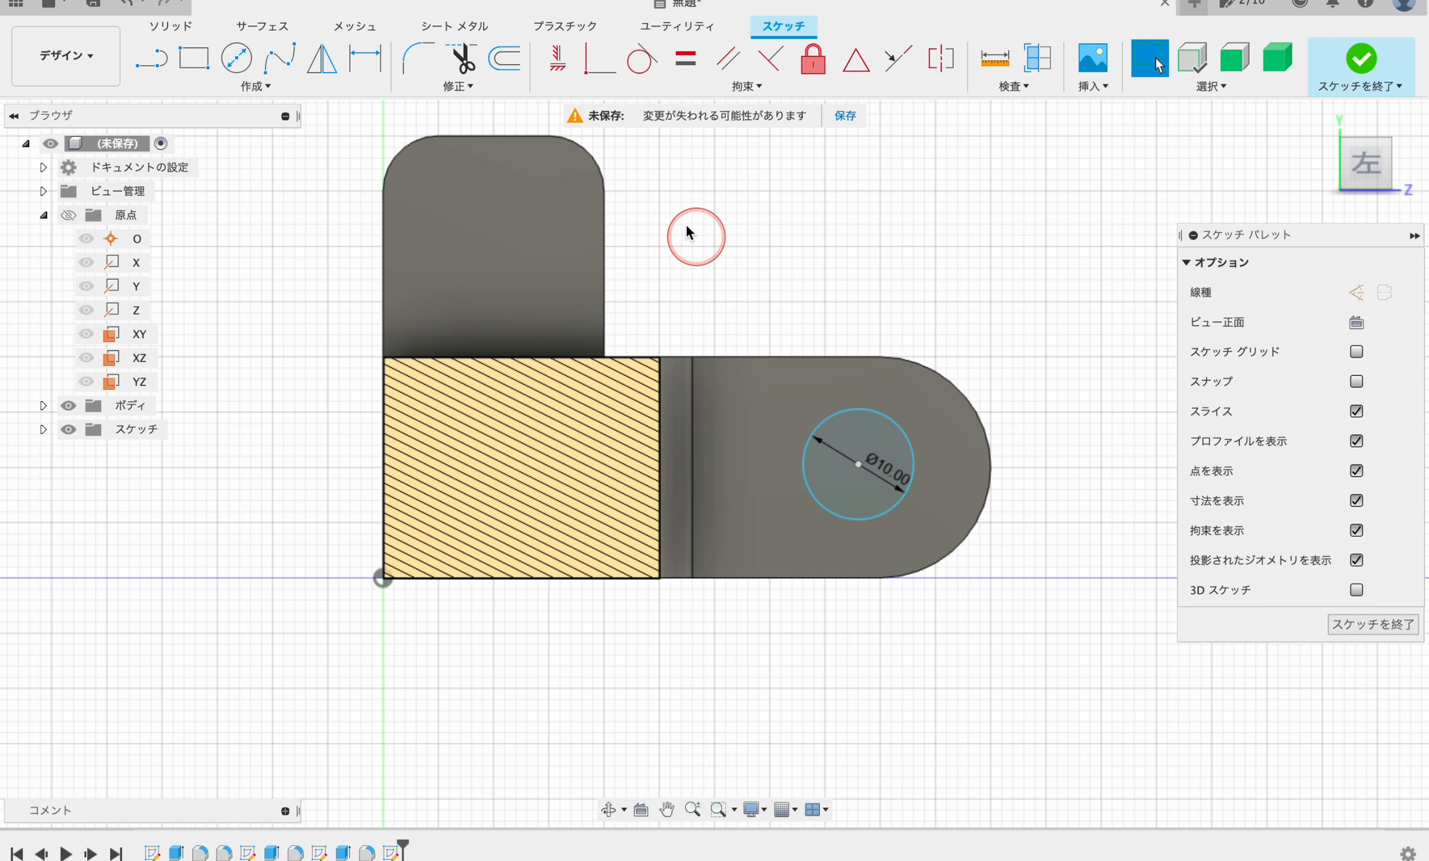
Step: Dimension the circle's centre 10 mm vertically above the origin
{"action": "left_click", "coordinate": [365, 60]}
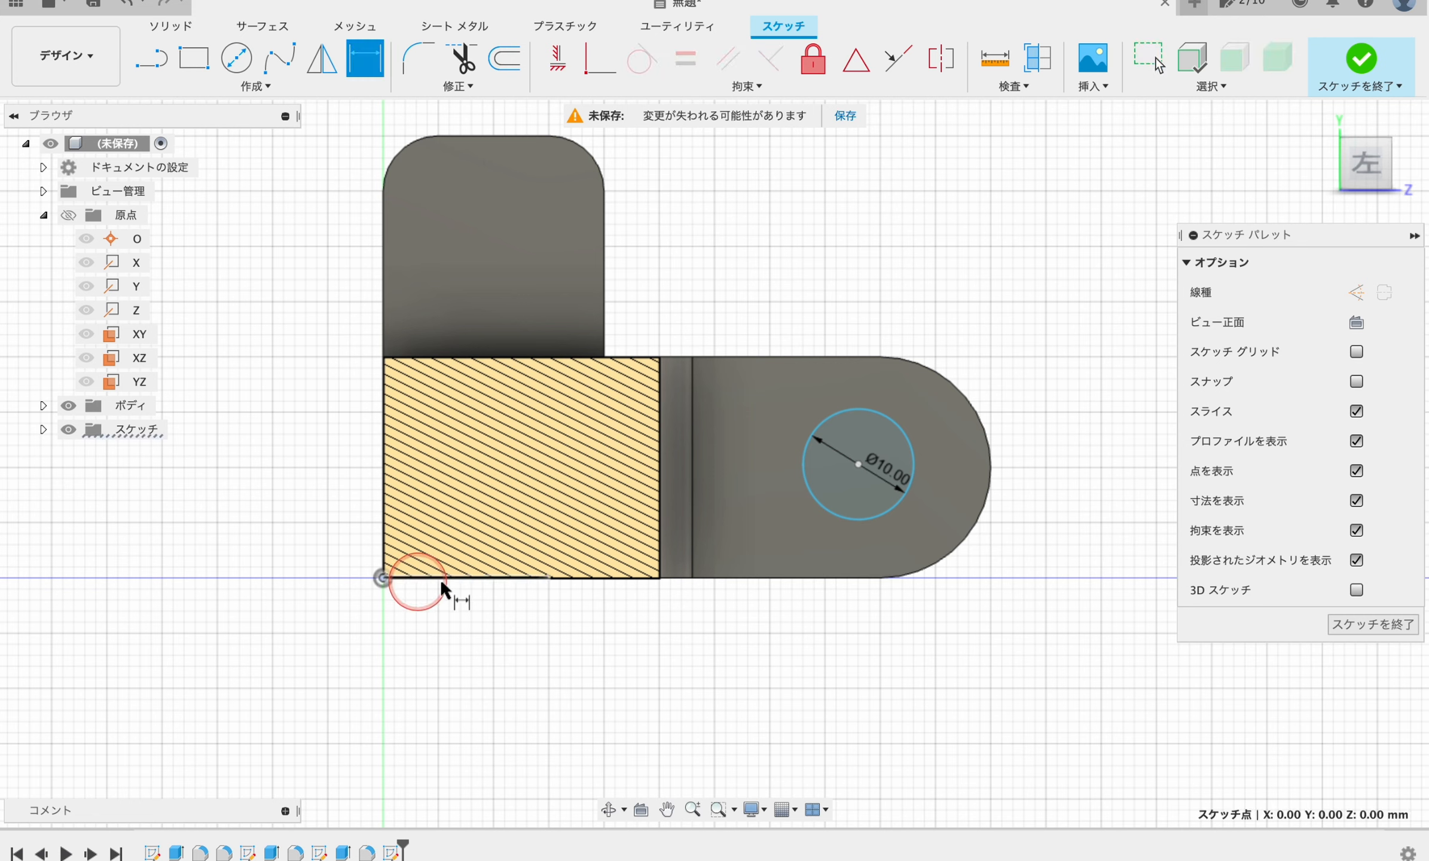
{"action": "left_click", "coordinate": [877, 515]}
{"action": "left_click", "coordinate": [1075, 580]}
{"action": "left_click", "coordinate": [1075, 584]}
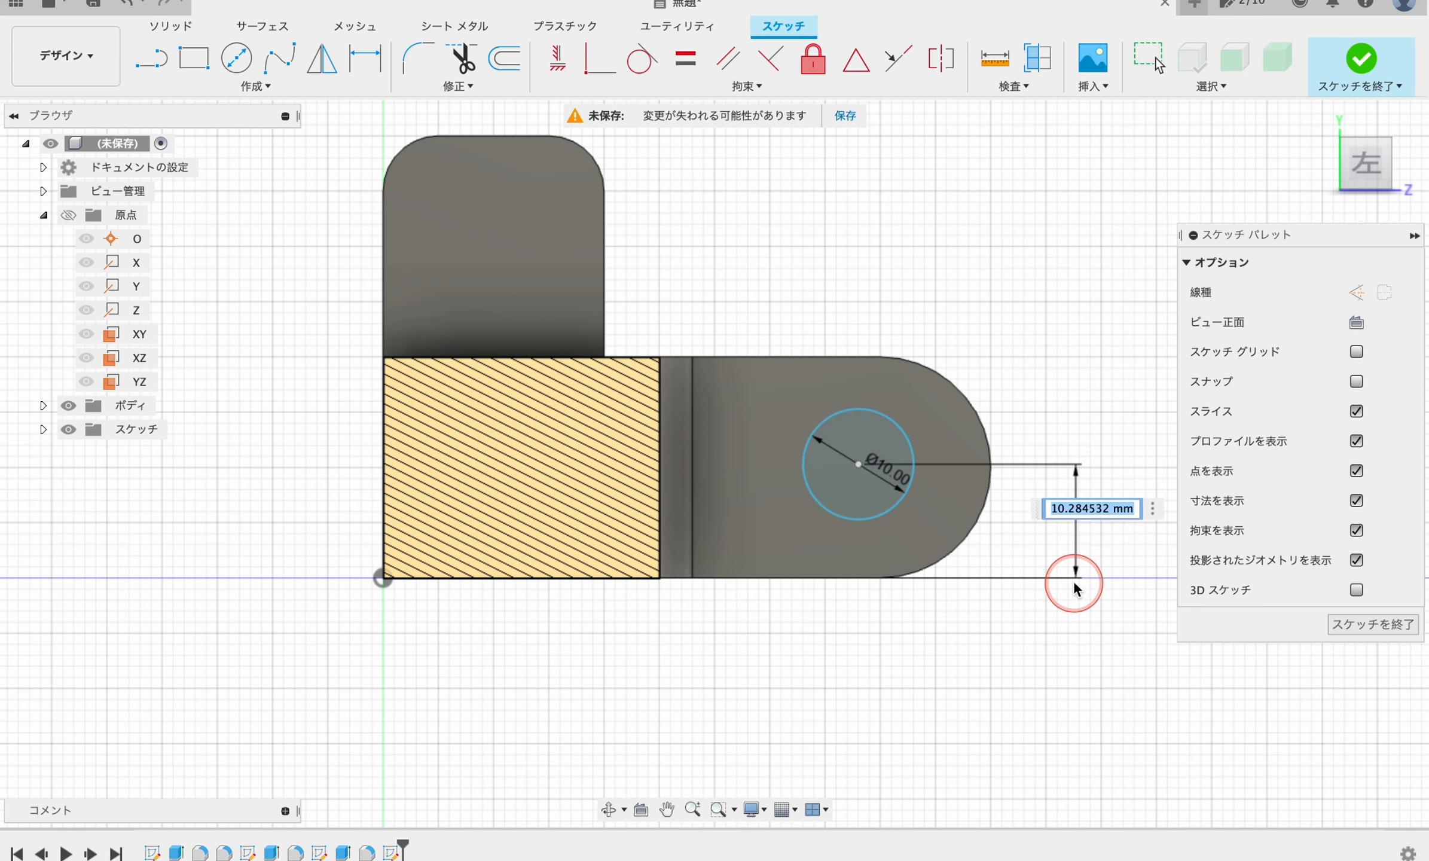
{"action": "type", "text": "10"}
{"action": "key", "text": "Return"}
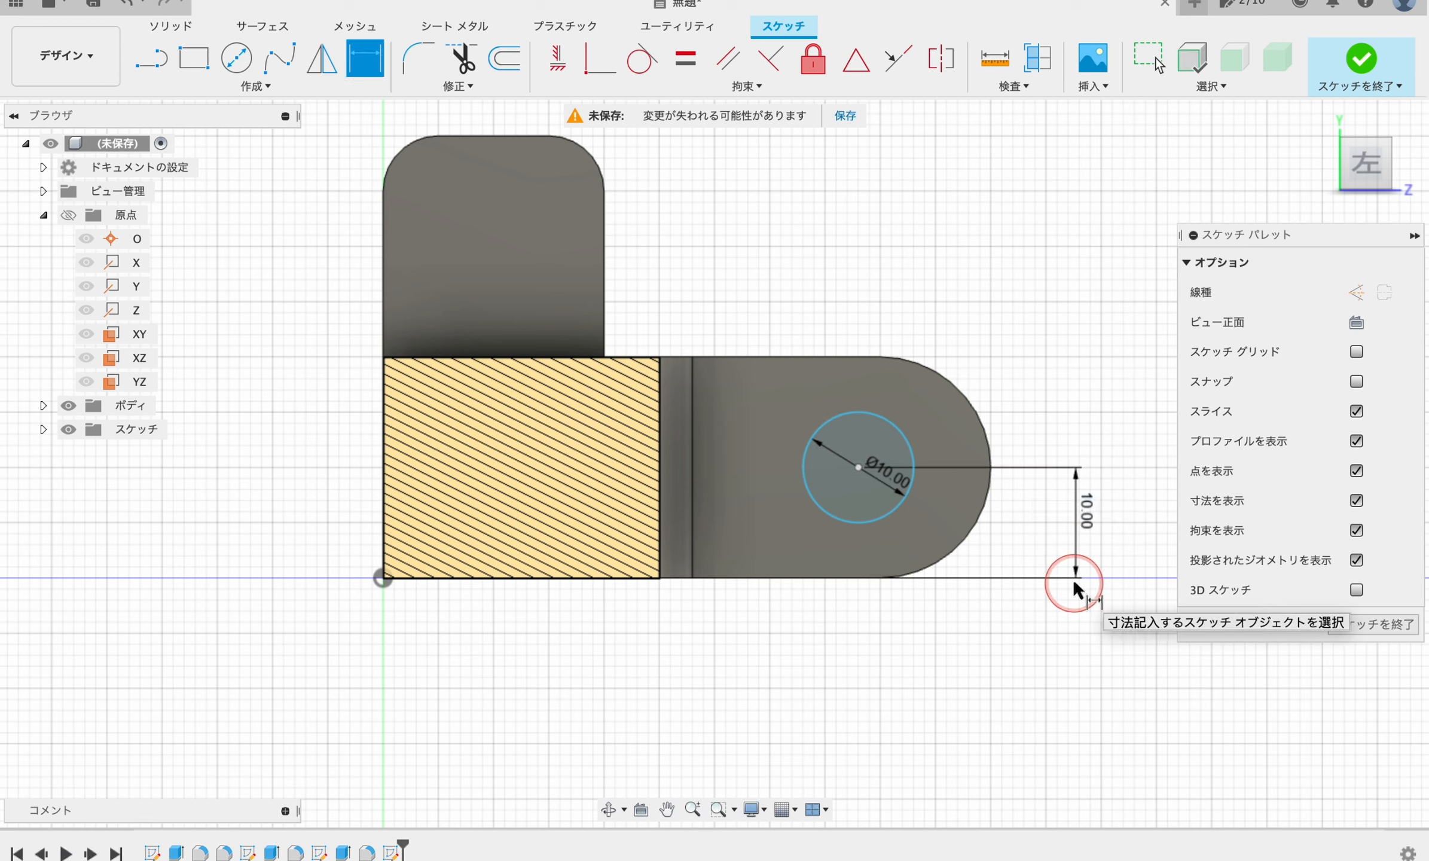
Step: Dimension the circle's centre 45 mm horizontally from the origin and finish the sketch
{"action": "left_click", "coordinate": [854, 524]}
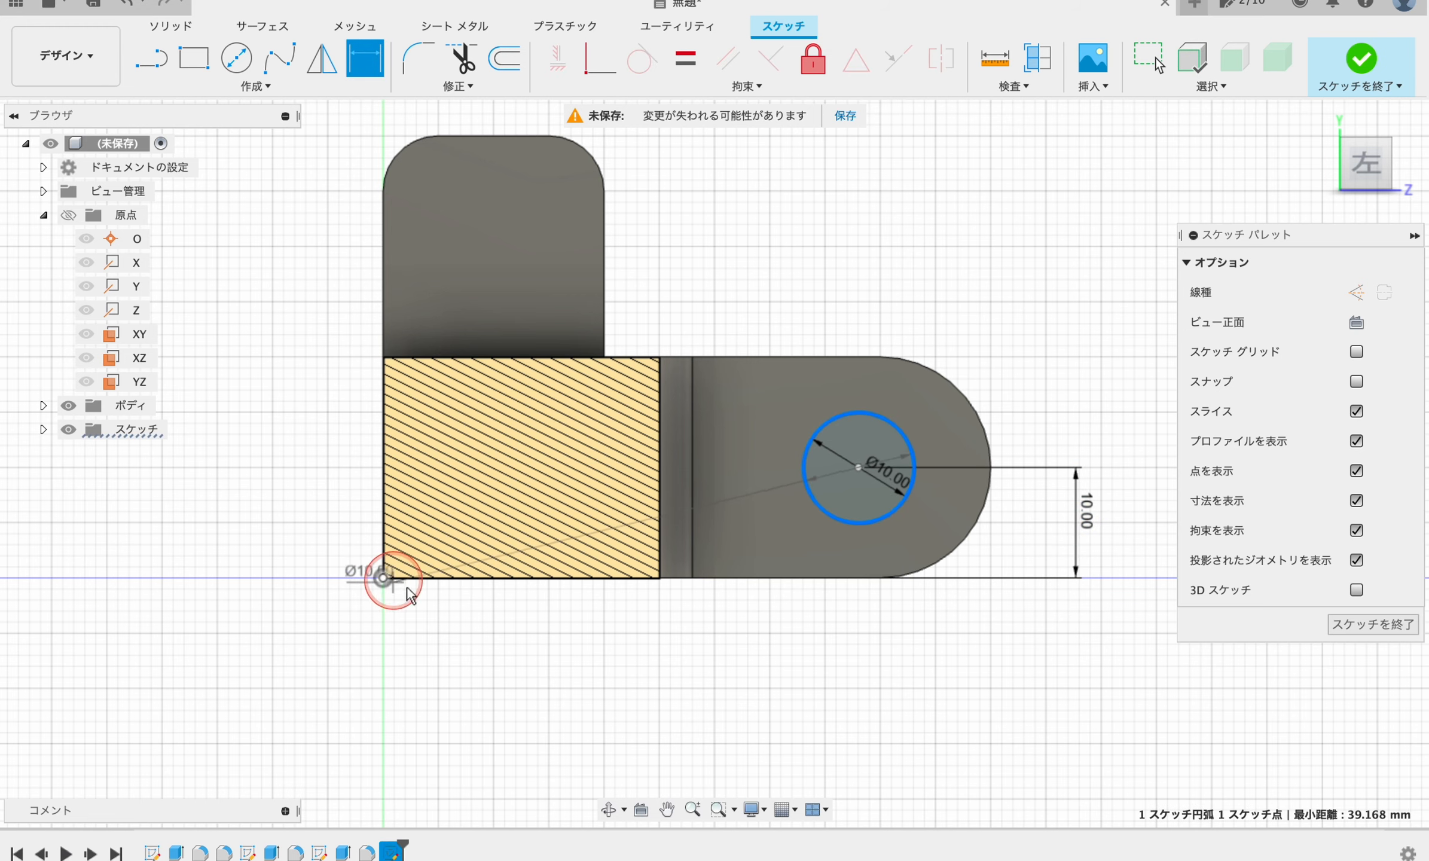
{"action": "left_click", "coordinate": [383, 578]}
{"action": "left_click", "coordinate": [688, 718]}
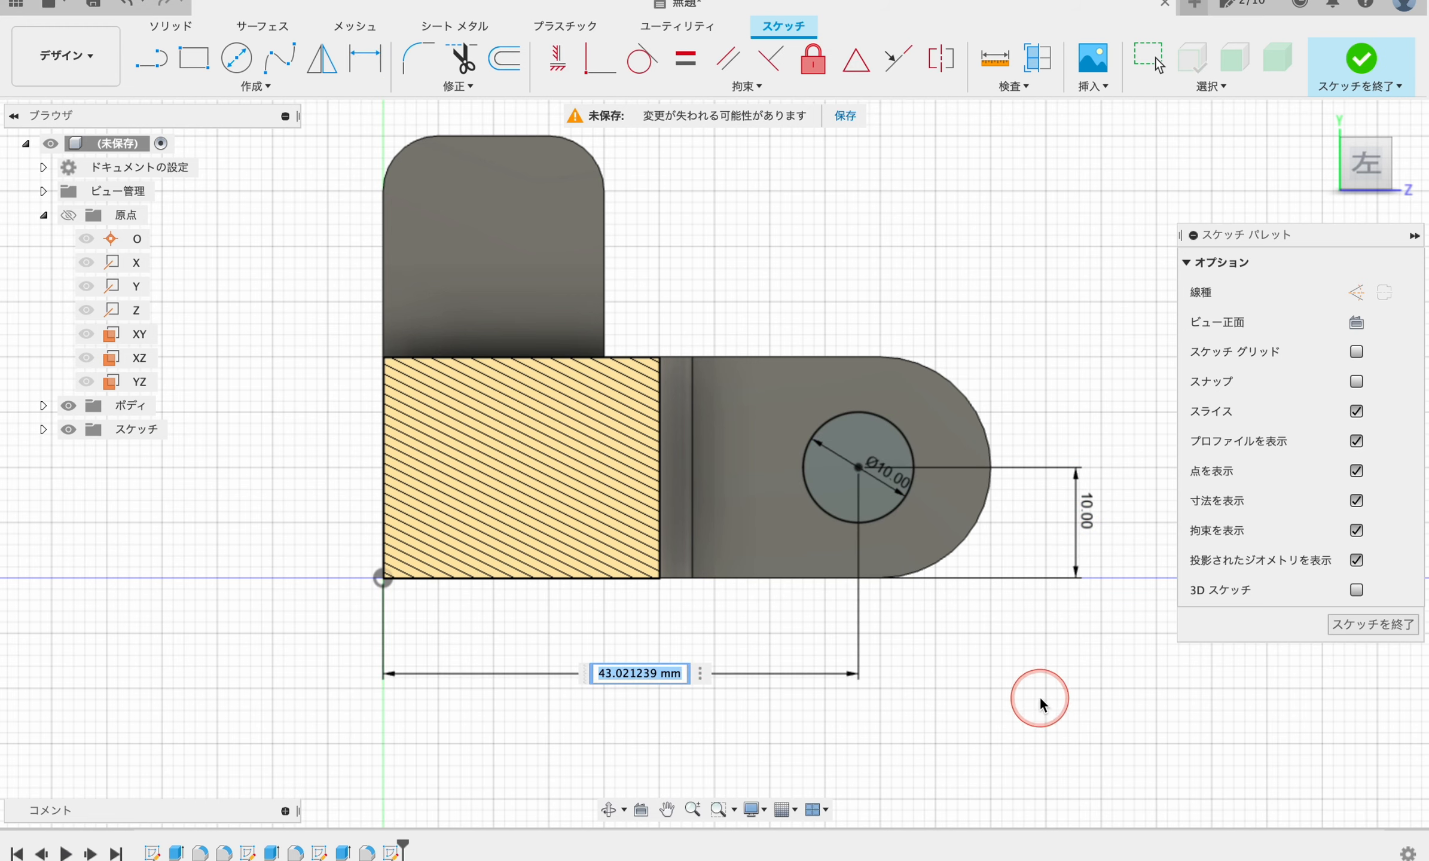
{"action": "type", "text": "45"}
{"action": "key", "text": "Return"}
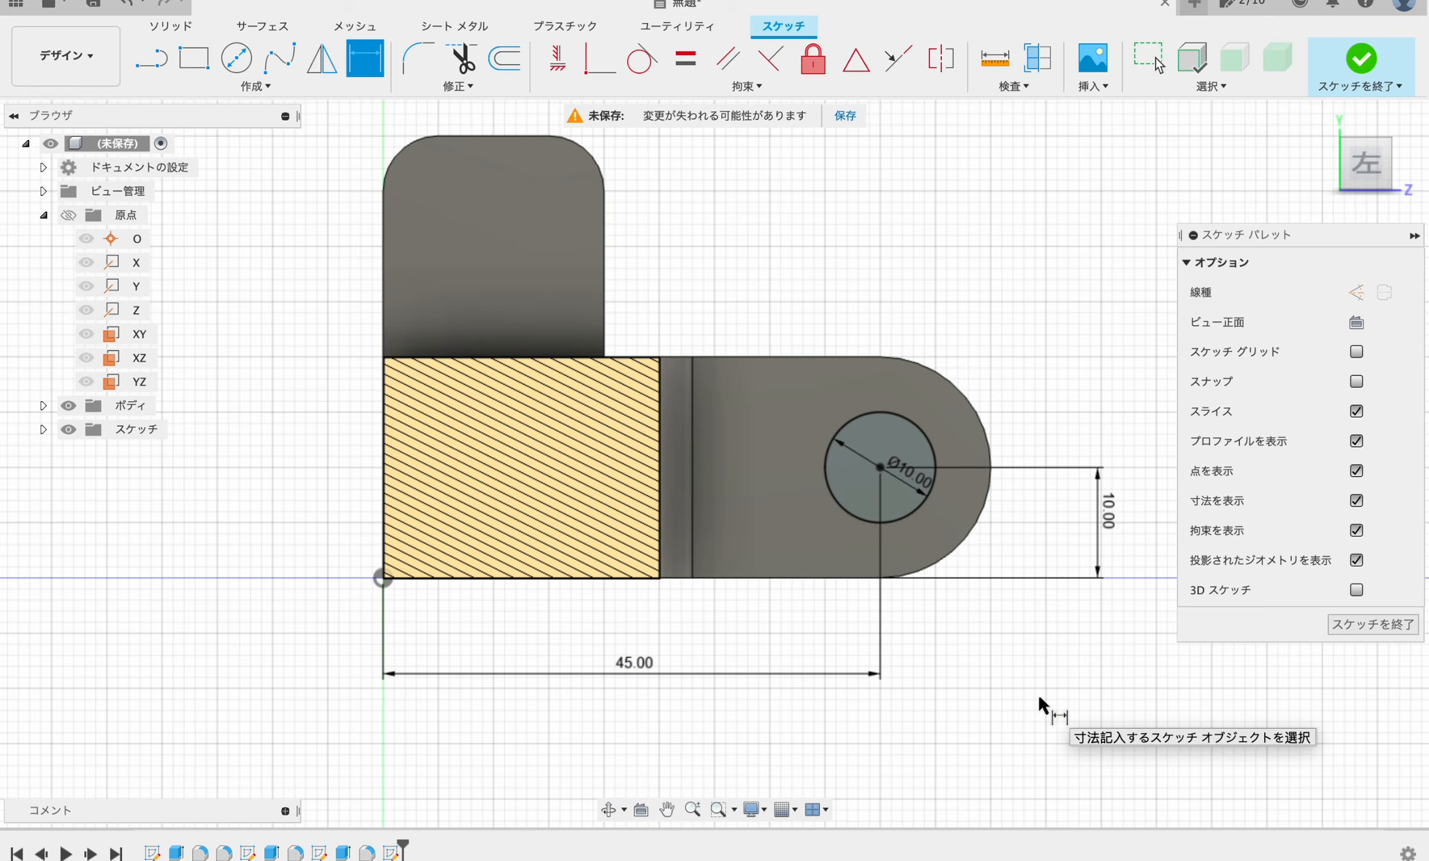
{"action": "left_click", "coordinate": [1361, 58]}
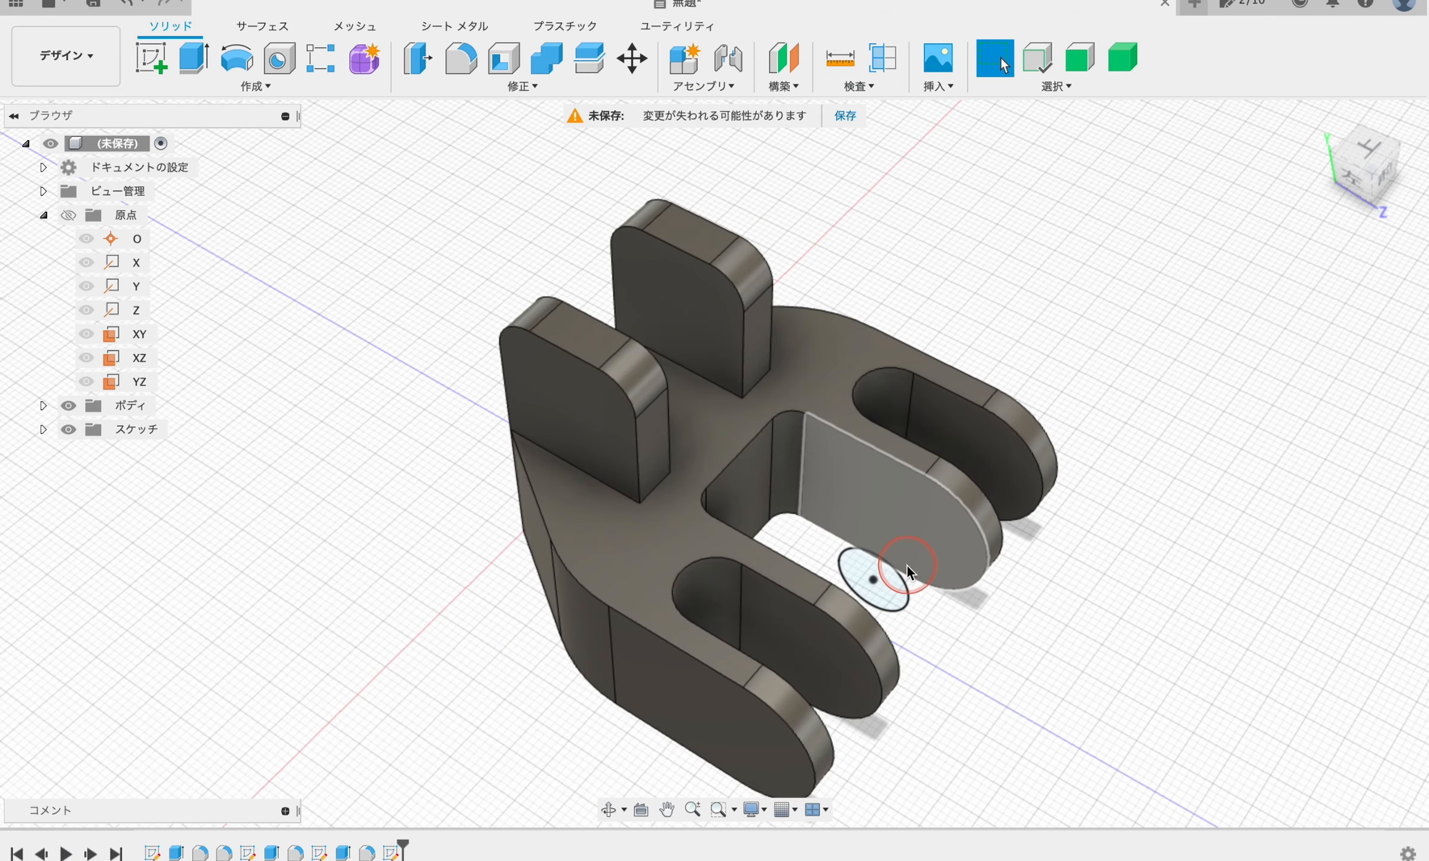
Step: Extrude the circle as a symmetric cut with extent All through the four arms
{"action": "left_click", "coordinate": [908, 571]}
{"action": "left_click", "coordinate": [194, 58]}
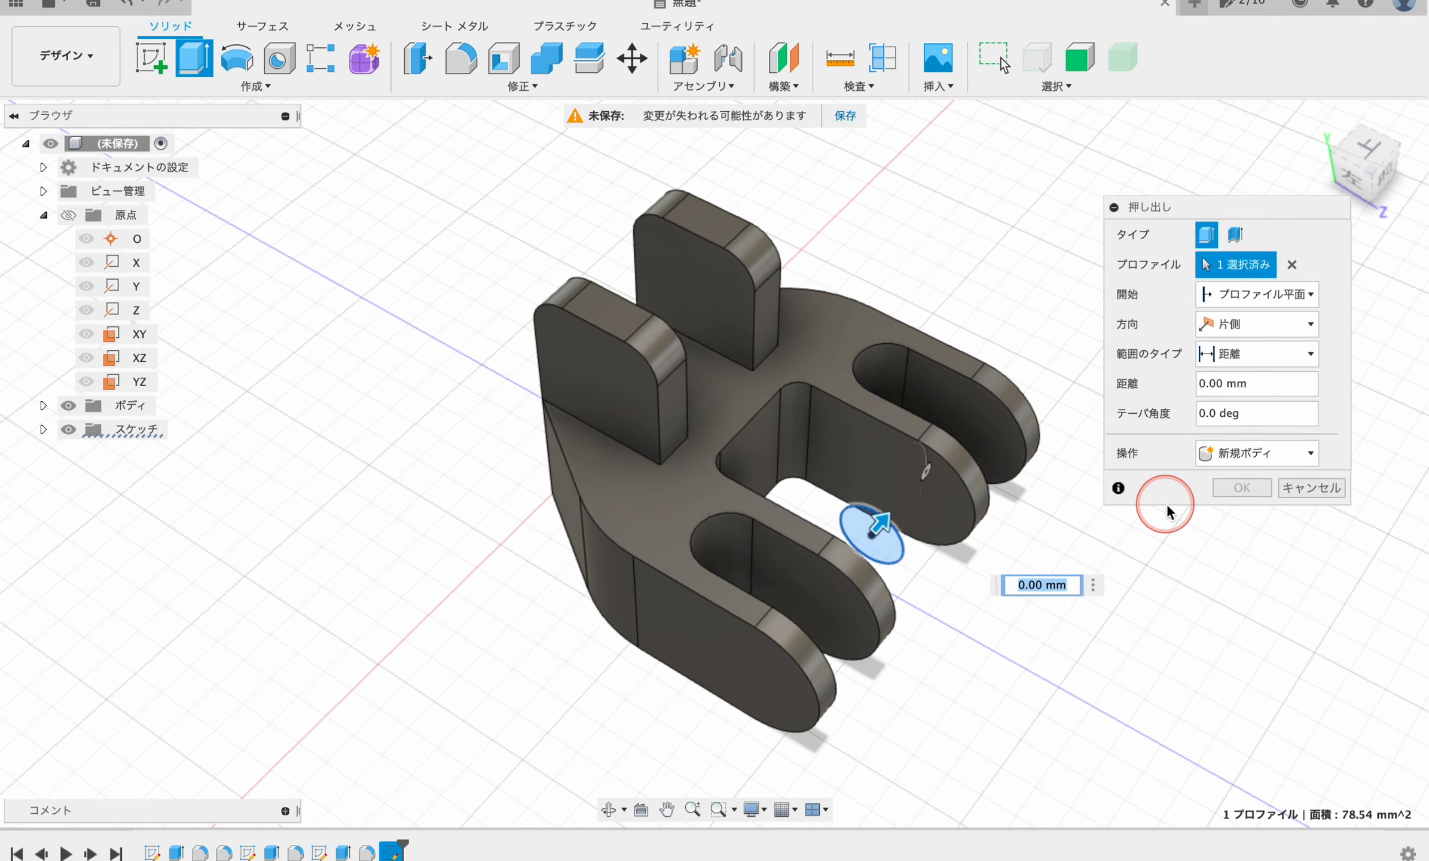
{"action": "scroll", "coordinate": [907, 563], "scroll_direction": "up", "scroll_amount": 5}
{"action": "left_click", "coordinate": [1303, 325]}
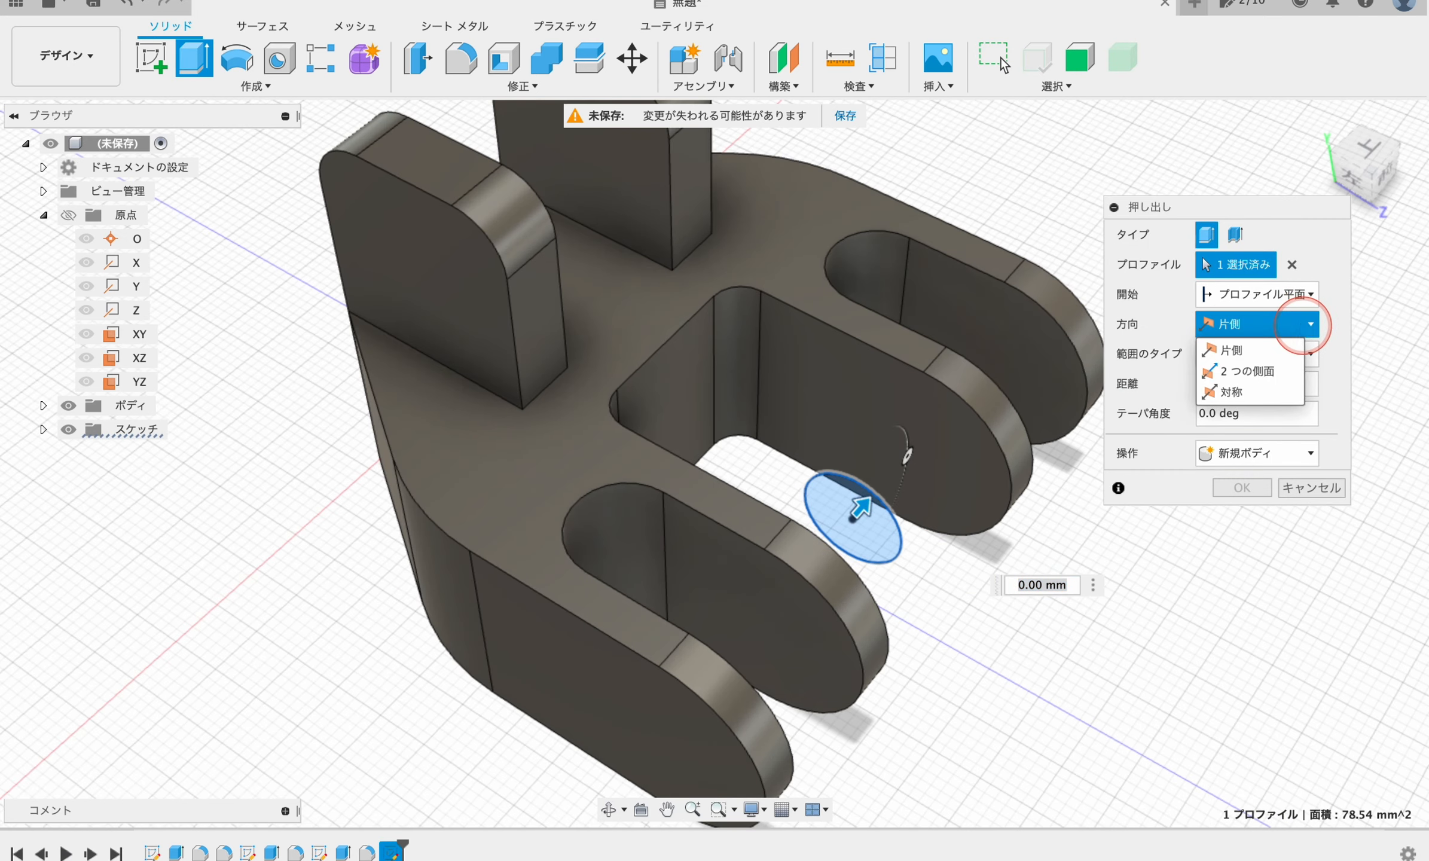
{"action": "left_click", "coordinate": [1259, 390]}
{"action": "left_click", "coordinate": [1236, 383]}
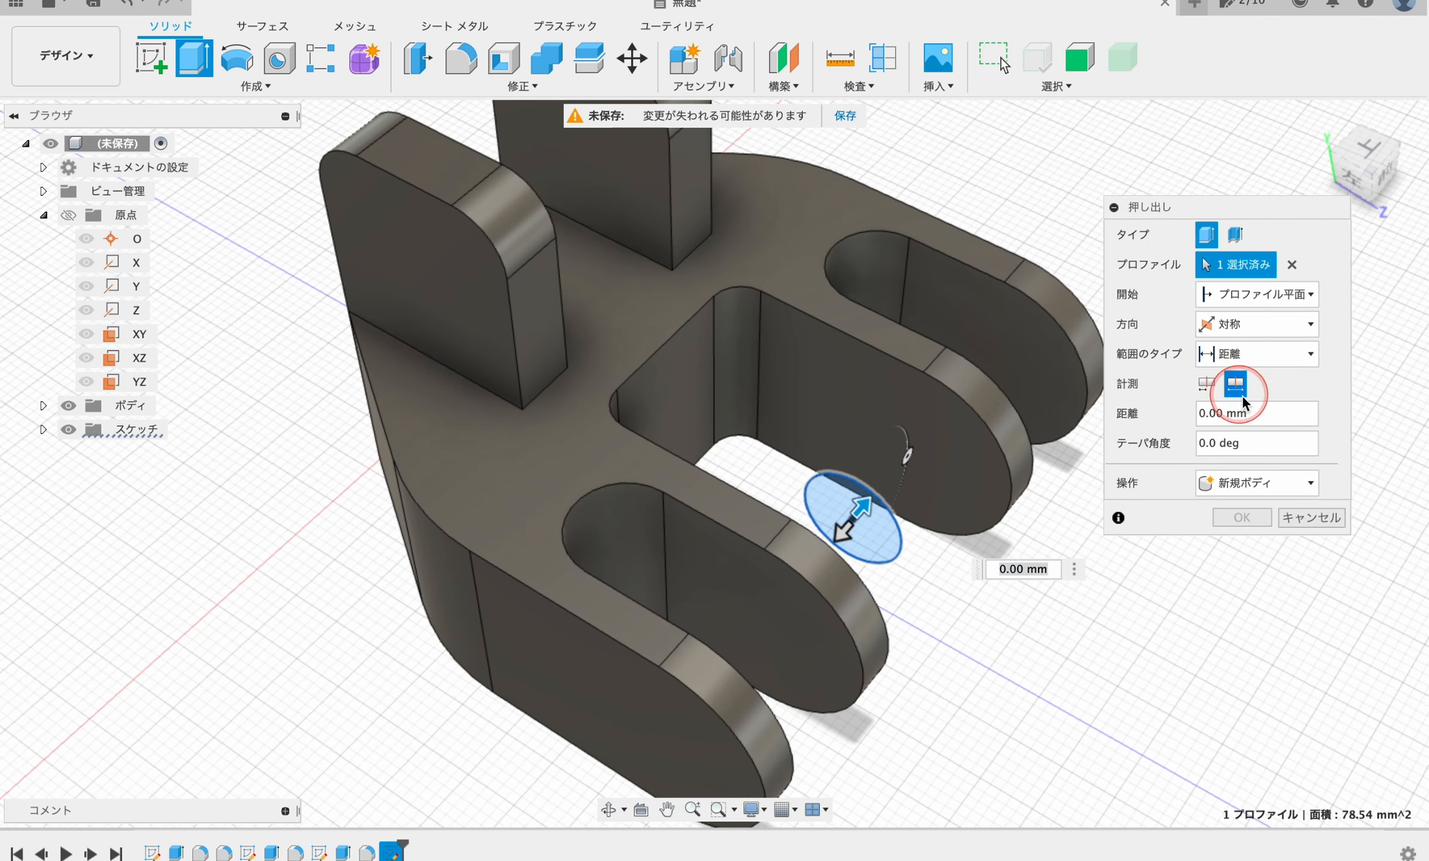
{"action": "left_click", "coordinate": [1280, 353]}
{"action": "left_click", "coordinate": [1257, 399]}
{"action": "scroll", "coordinate": [1277, 550], "scroll_direction": "down", "scroll_amount": 3}
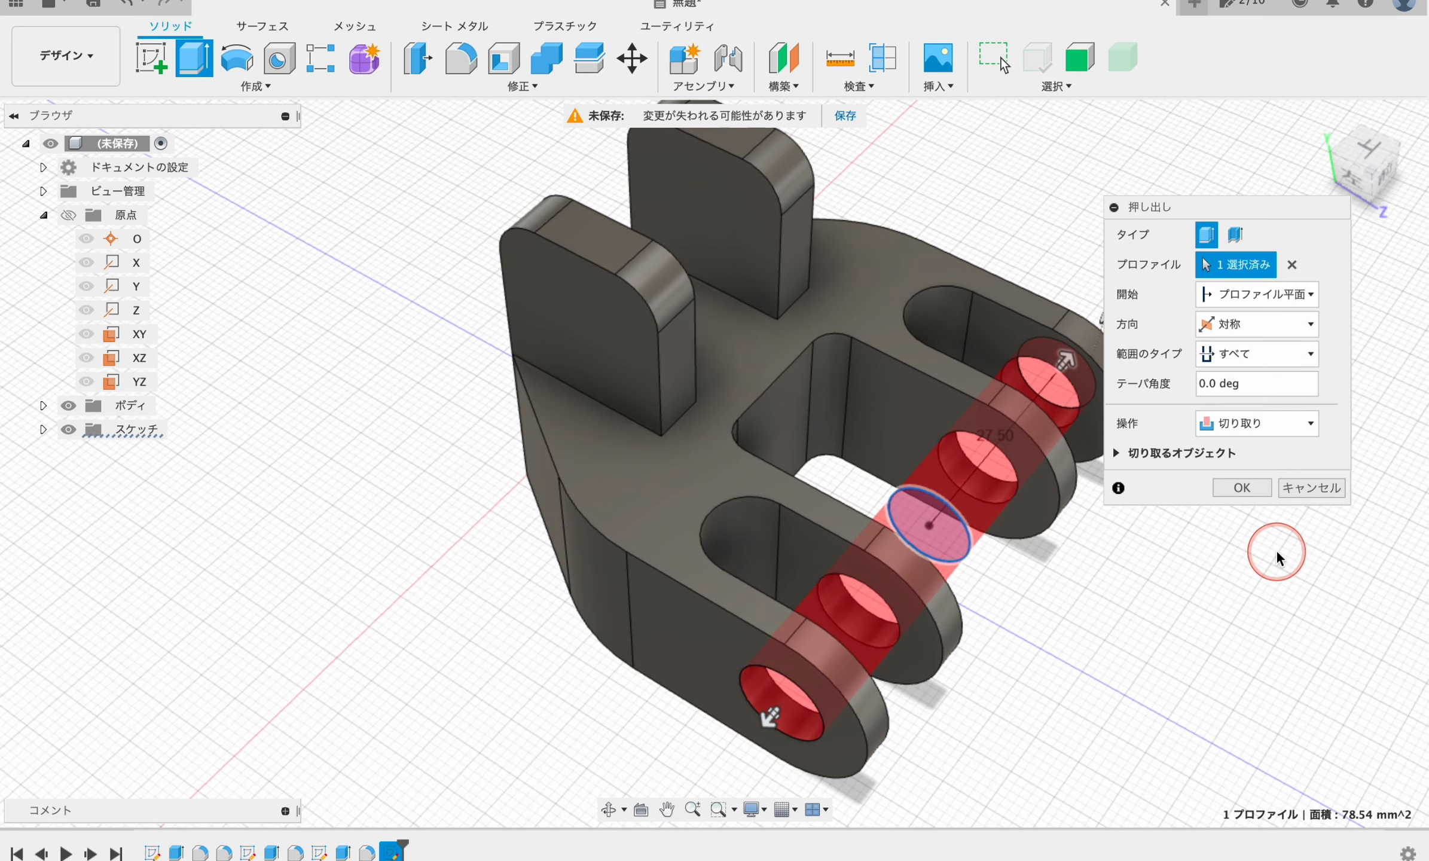
{"action": "middle_click_drag", "start_coordinate": [1239, 576], "coordinate": [1175, 521]}
{"action": "left_click", "coordinate": [1242, 488]}
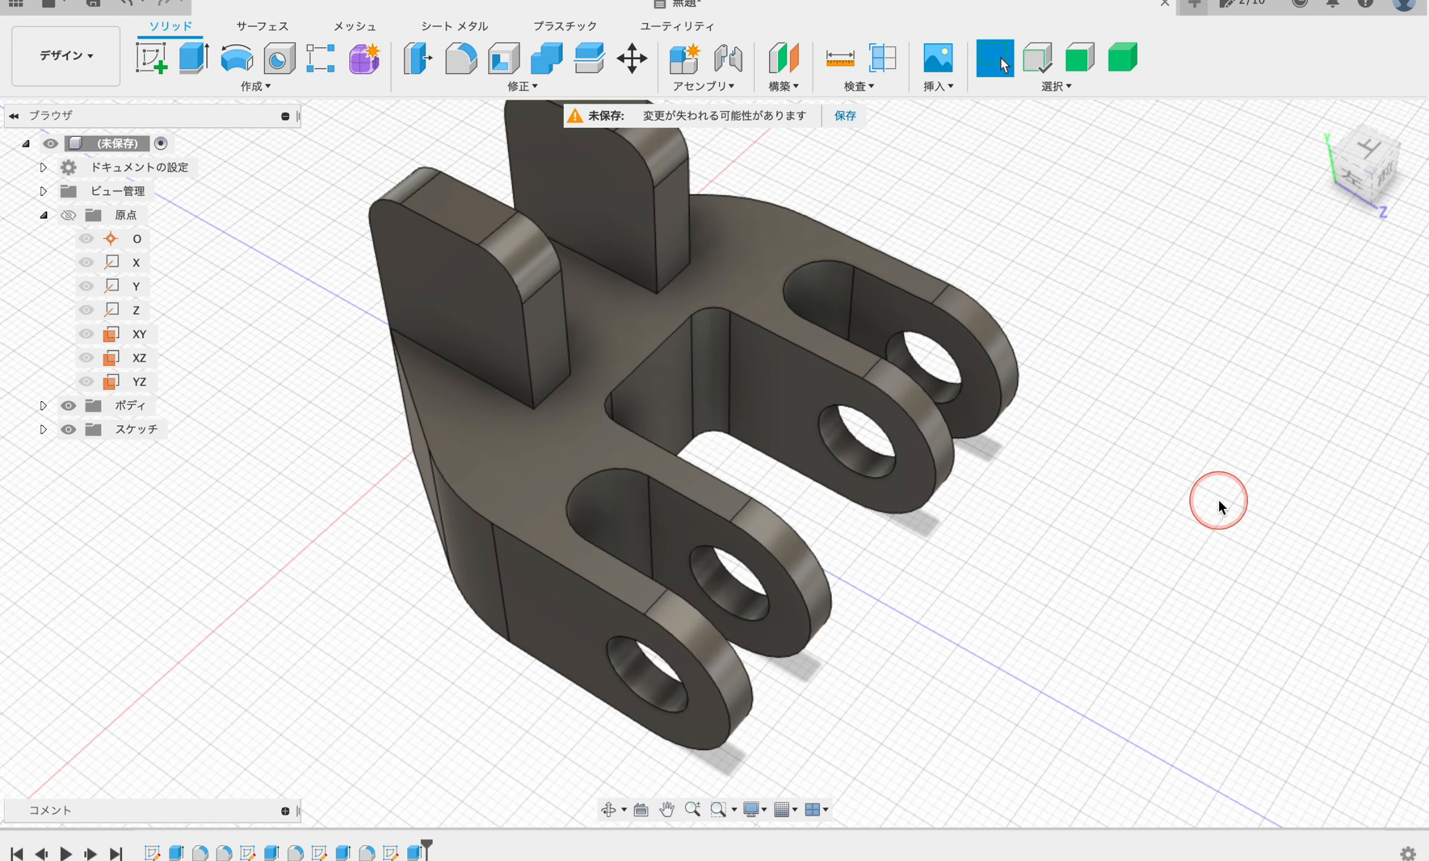
Step: Start a sketch on the outer side face of the nearer upright plate and place a sketch point near its centre
{"action": "scroll", "coordinate": [1207, 497], "scroll_direction": "down", "scroll_amount": 3}
{"action": "mouse_move", "coordinate": [544, 541]}
{"action": "middle_mouse_down", "text": "shift"}
{"action": "mouse_move", "coordinate": [647, 540]}
{"action": "mouse_move", "coordinate": [671, 519]}
{"action": "middle_mouse_up", "text": "shift"}
{"action": "scroll", "coordinate": [861, 463], "scroll_direction": "up", "scroll_amount": 5}
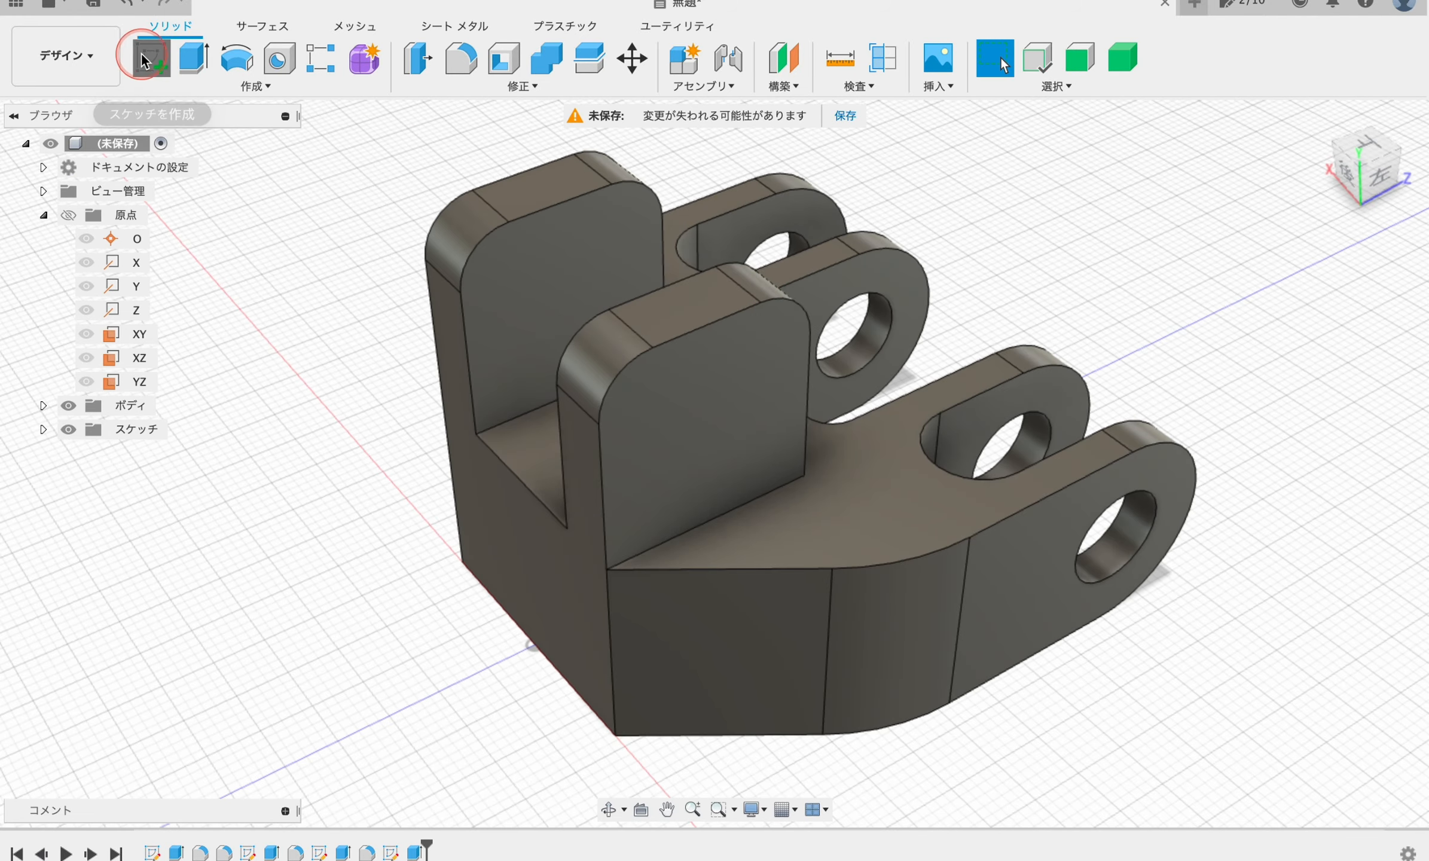
{"action": "left_click", "coordinate": [141, 55]}
{"action": "left_click", "coordinate": [713, 425]}
{"action": "left_click", "coordinate": [210, 79]}
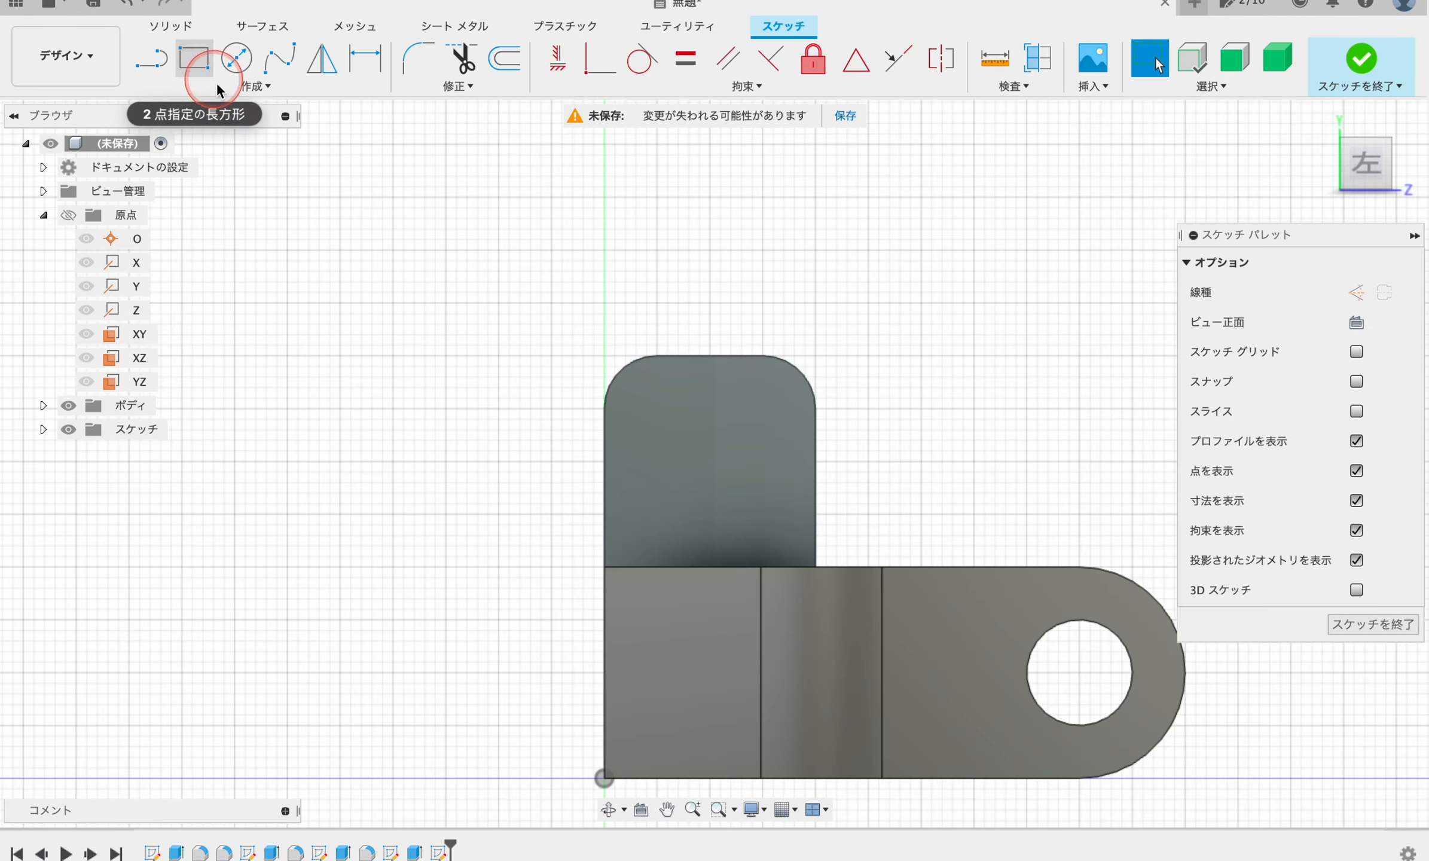
{"action": "left_click", "coordinate": [244, 87]}
{"action": "left_click", "coordinate": [209, 295]}
{"action": "left_click", "coordinate": [710, 456]}
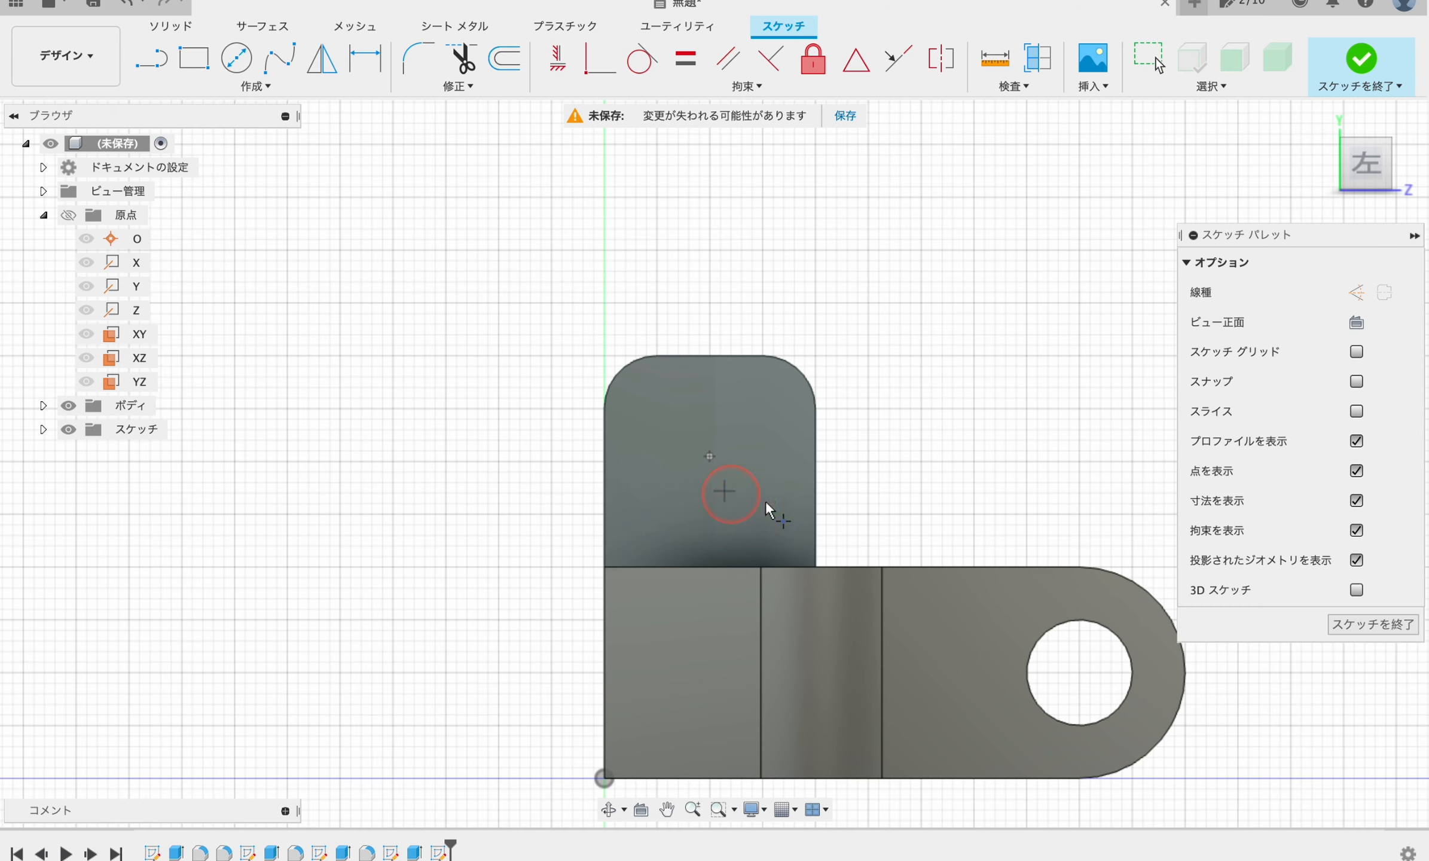
Step: Dimension the sketch point 10 mm horizontally from the origin
{"action": "middle_click_drag", "start_coordinate": [939, 514], "coordinate": [903, 395]}
{"action": "left_click", "coordinate": [363, 56]}
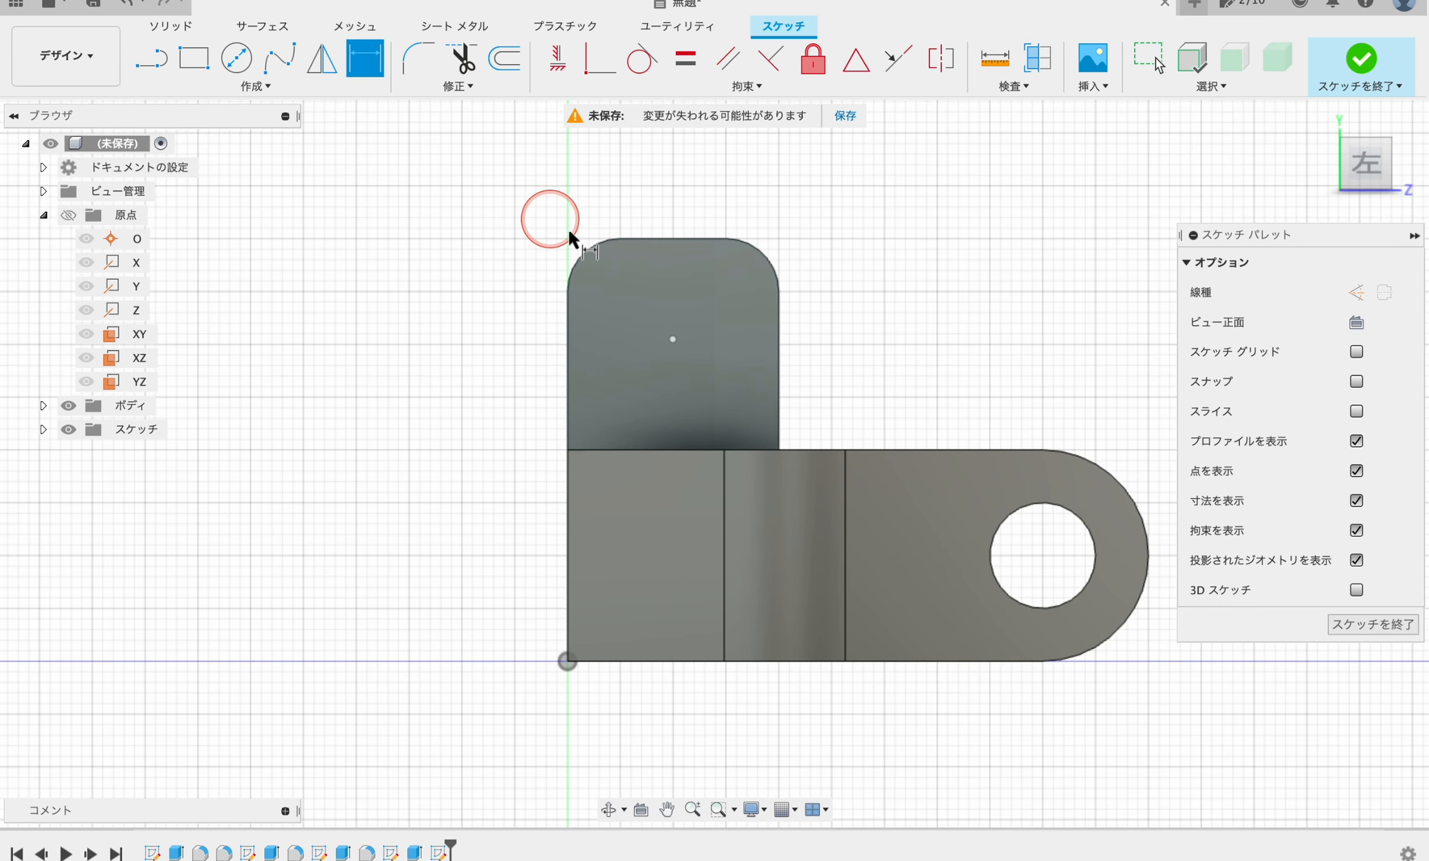
{"action": "left_click", "coordinate": [674, 339]}
{"action": "left_click", "coordinate": [568, 660]}
{"action": "left_click", "coordinate": [683, 239]}
{"action": "type", "text": "10"}
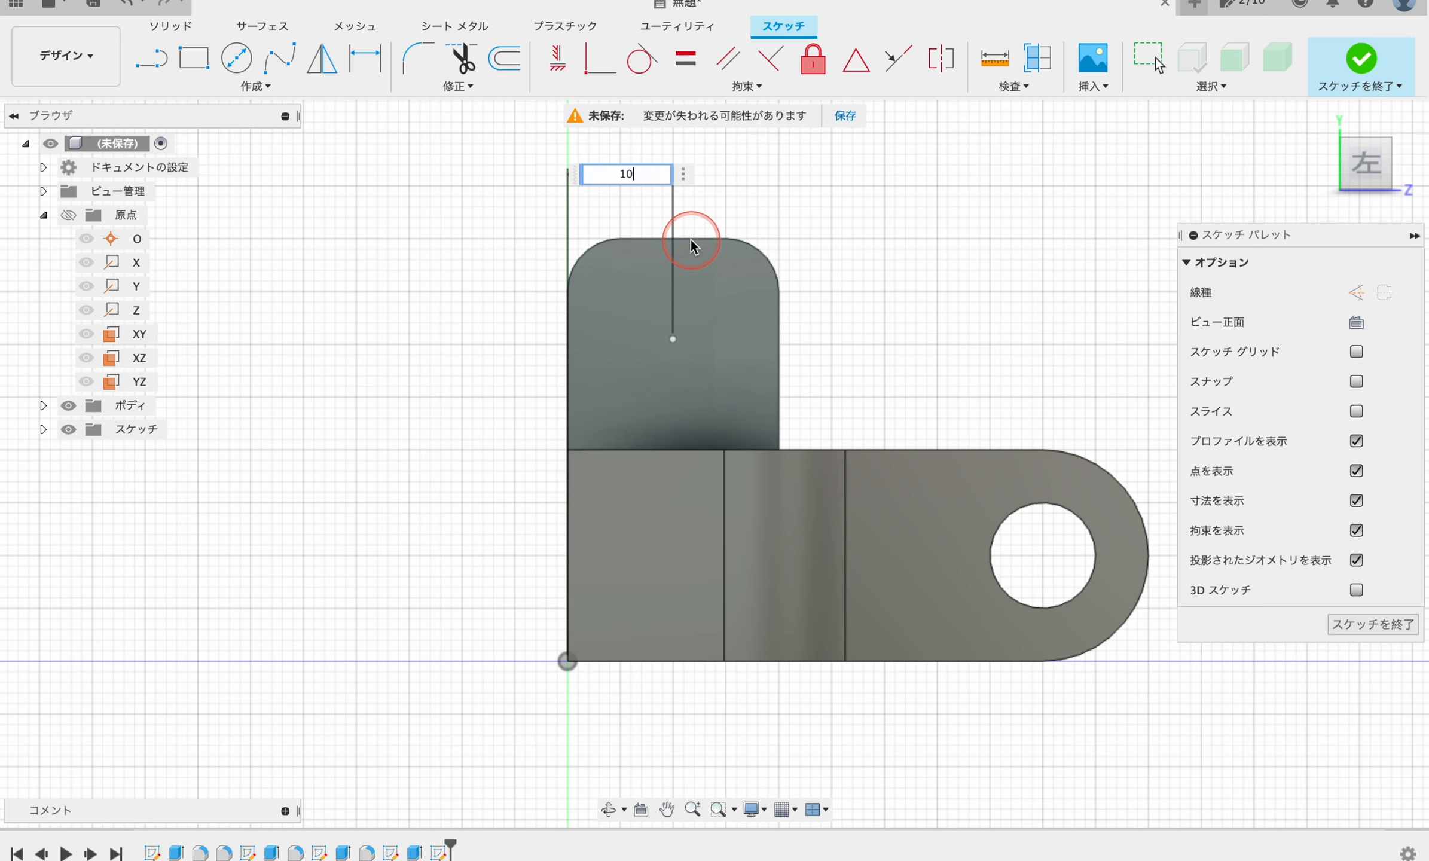
{"action": "key", "text": "Return"}
Step: Dimension the sketch point 30 mm vertically from the origin and finish the sketch
{"action": "left_click", "coordinate": [674, 340]}
{"action": "left_click", "coordinate": [568, 660]}
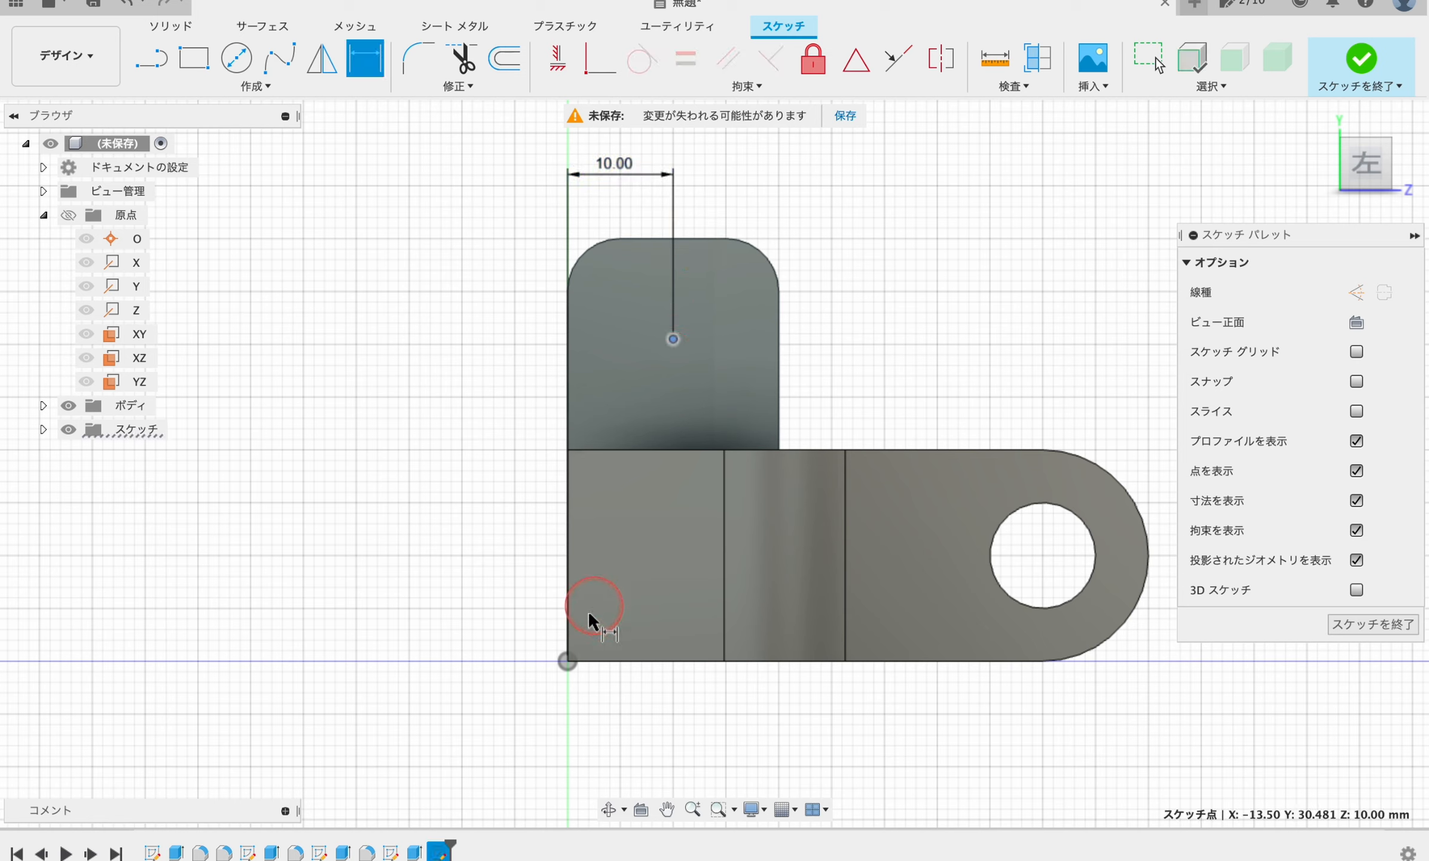
{"action": "left_click", "coordinate": [206, 482]}
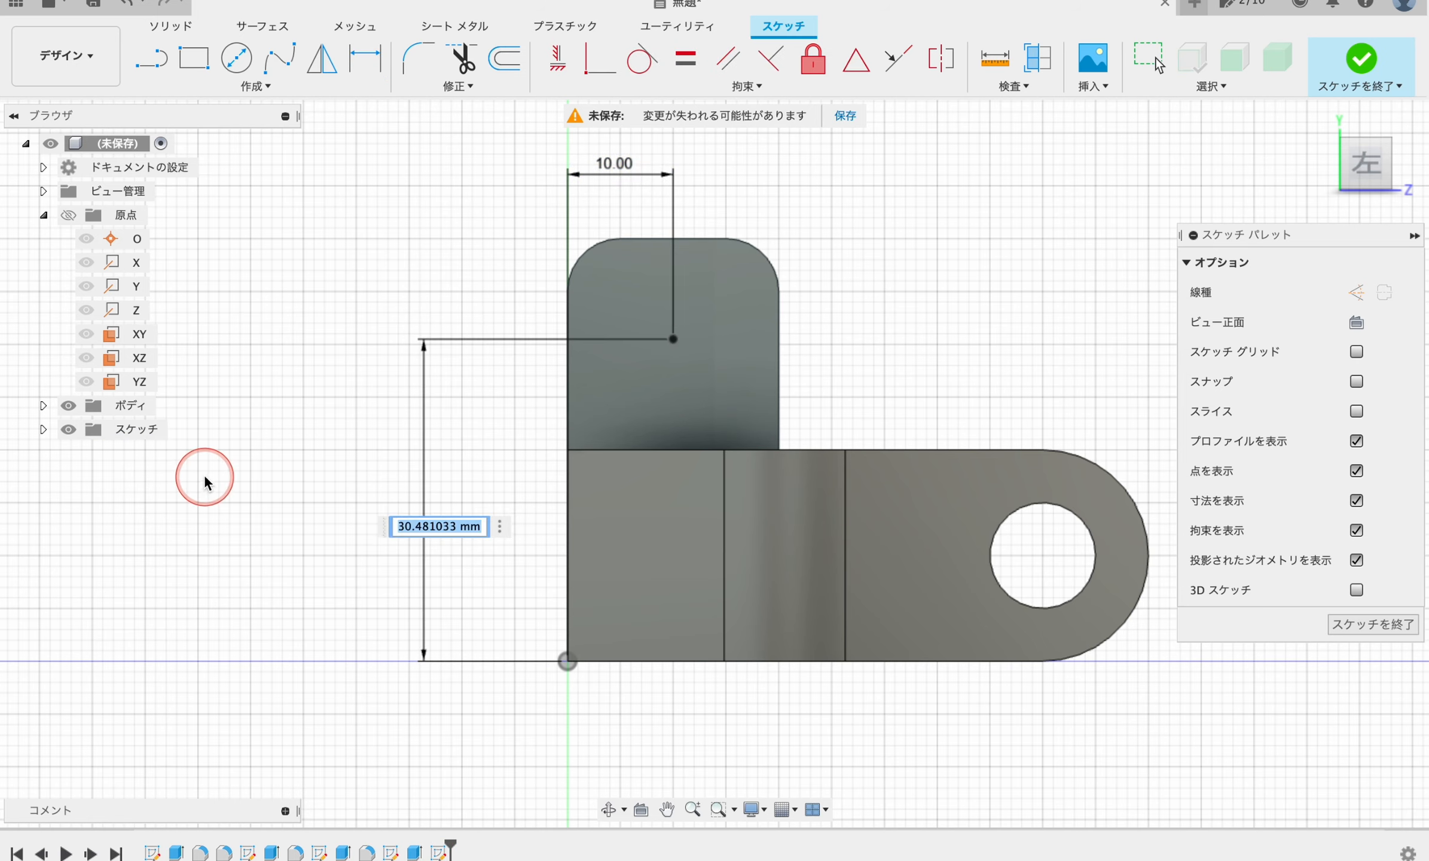
{"action": "type", "text": "30"}
{"action": "key", "text": "Return"}
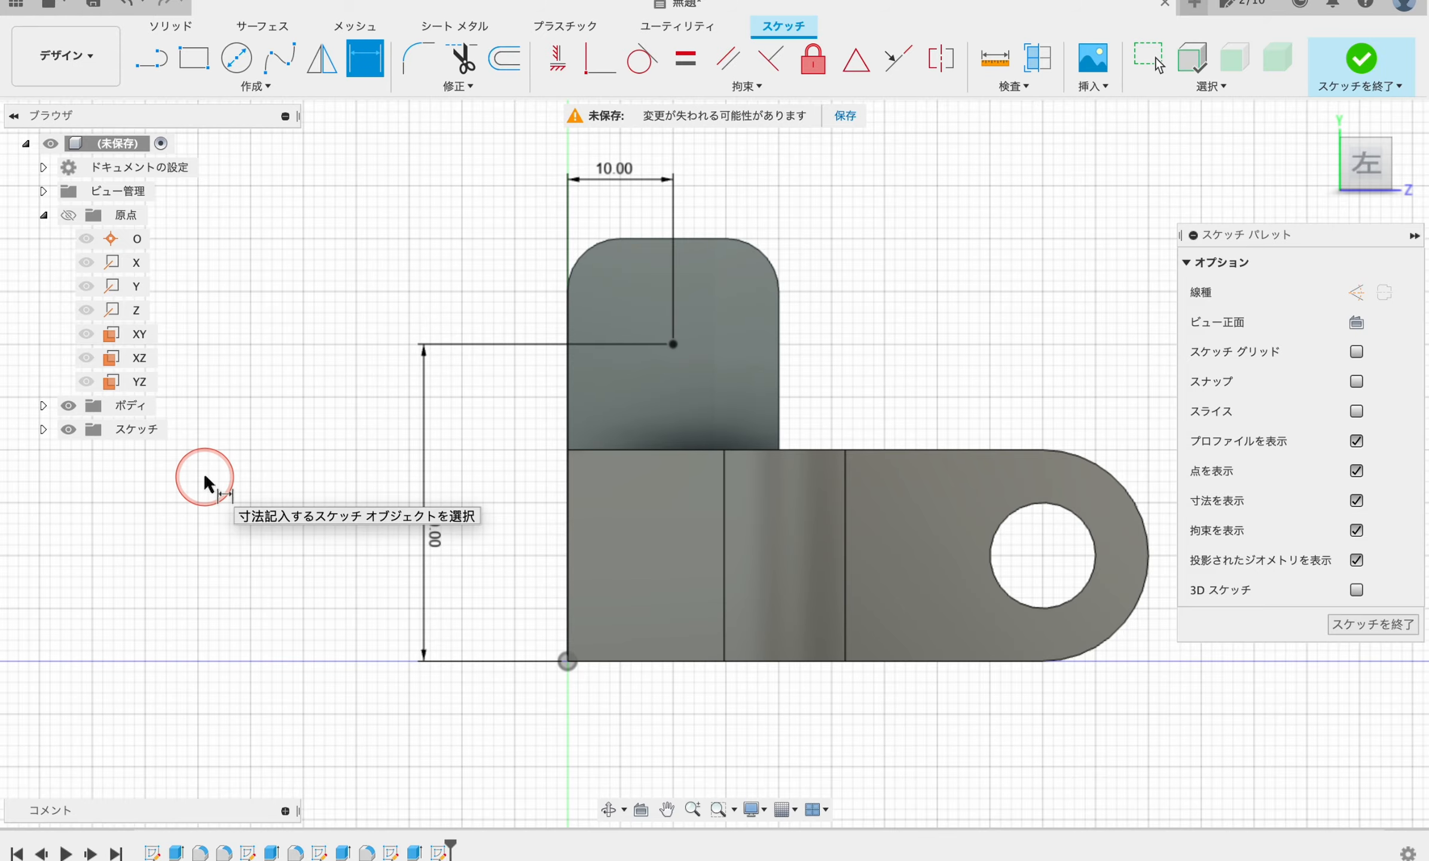
{"action": "left_click", "coordinate": [1359, 66]}
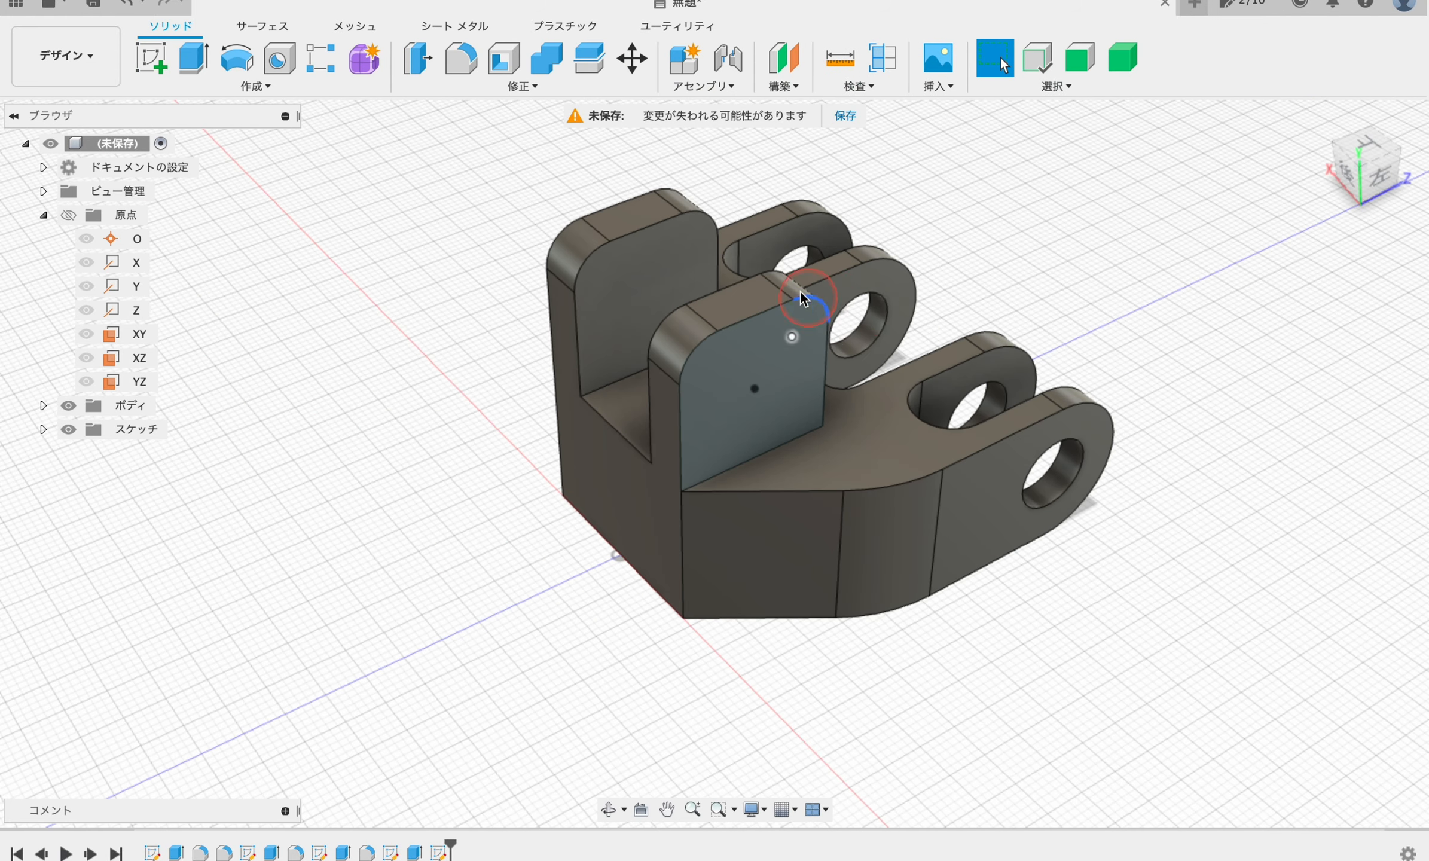
Step: Start a hole at the sketch point on the upright plate, using the counterbore type with a flat drill tip
{"action": "left_click", "coordinate": [279, 58]}
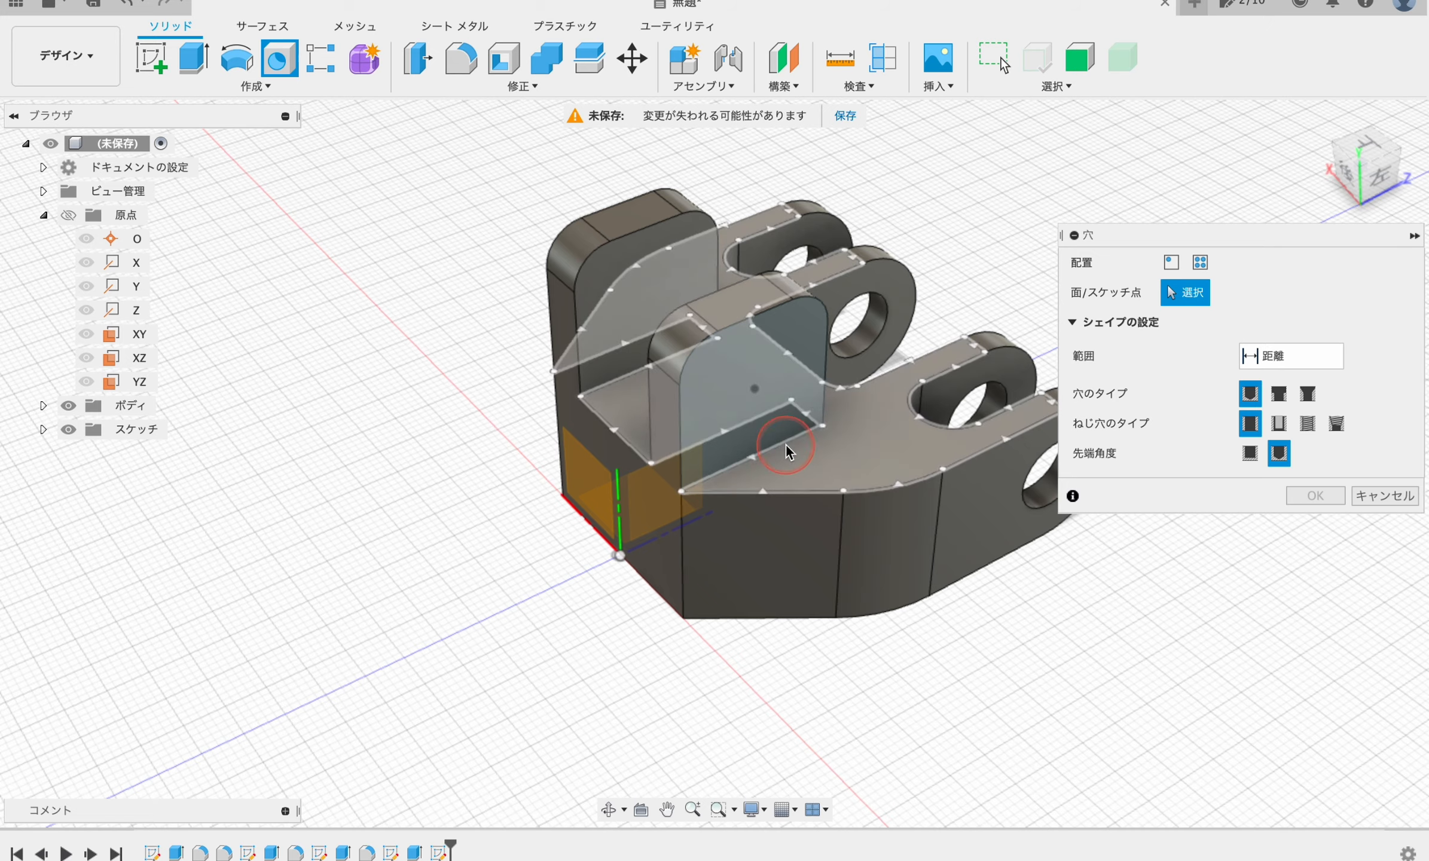
{"action": "middle_click_drag", "start_coordinate": [808, 452], "coordinate": [762, 383], "text": "shift"}
{"action": "scroll", "coordinate": [762, 383], "scroll_direction": "up", "scroll_amount": 4}
{"action": "left_click", "coordinate": [708, 330]}
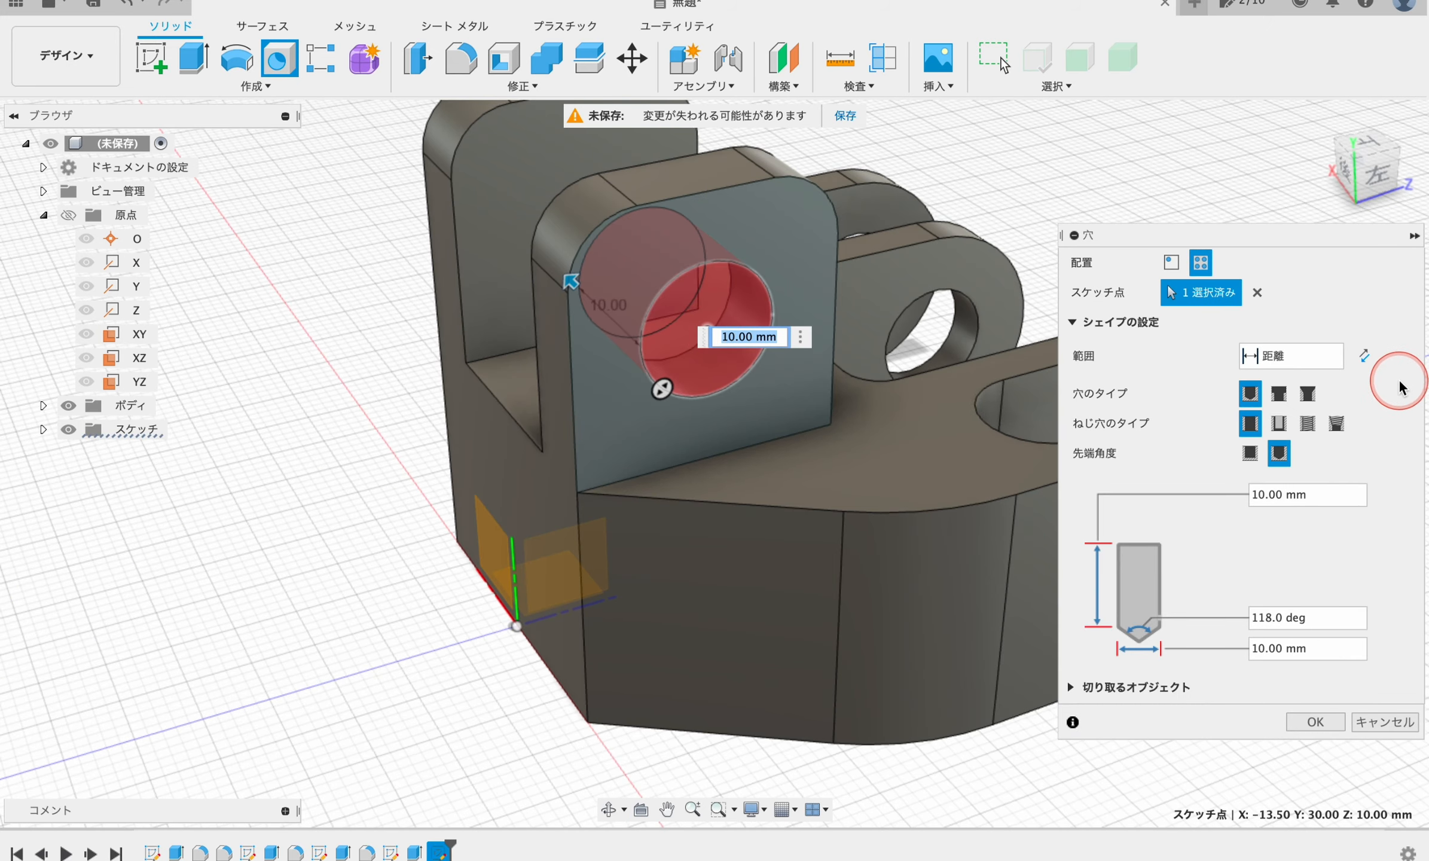
{"action": "left_click", "coordinate": [1279, 393]}
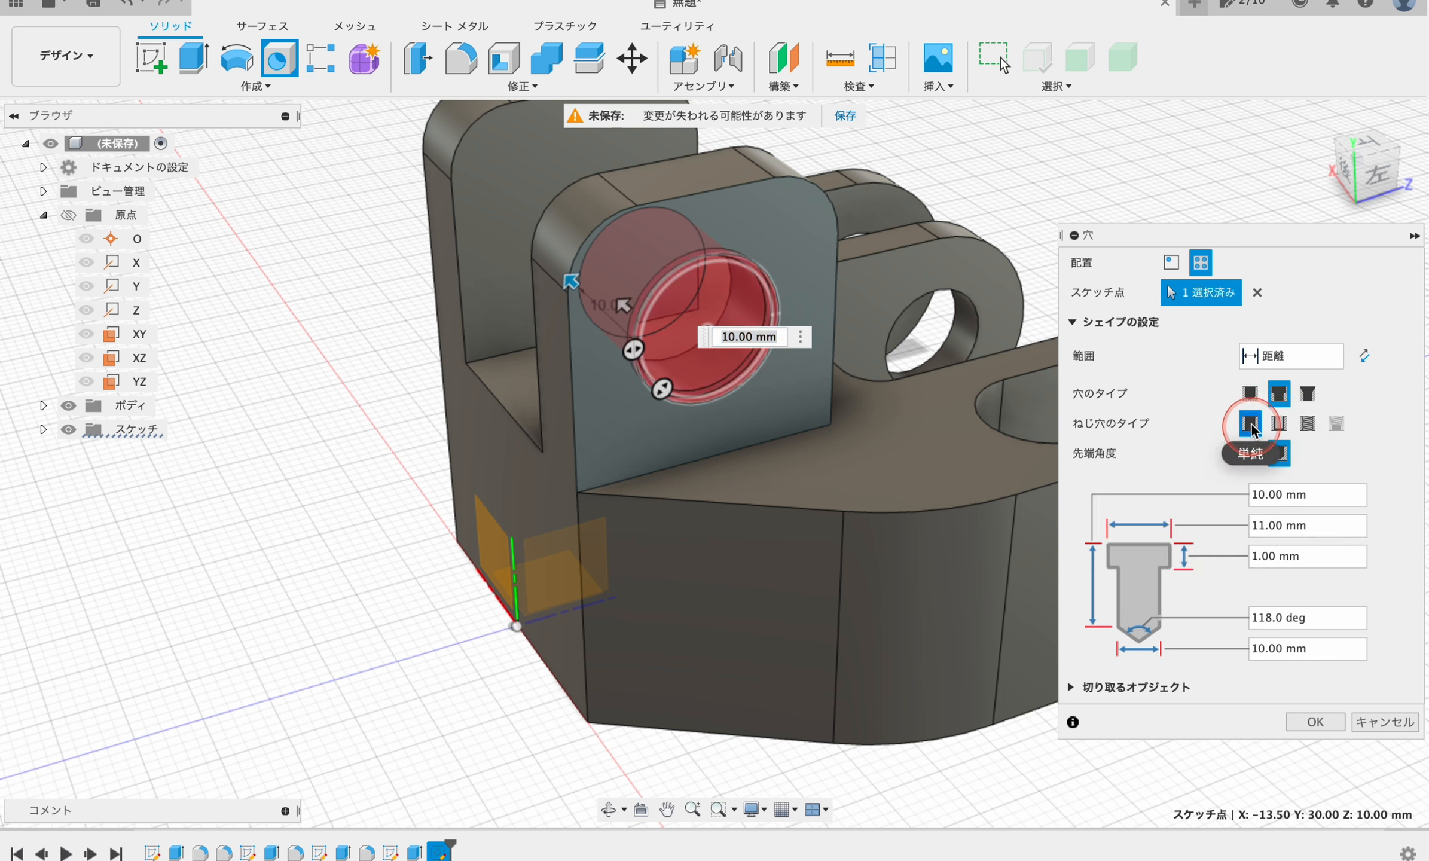
{"action": "left_click", "coordinate": [1250, 453]}
{"action": "left_click", "coordinate": [1285, 495]}
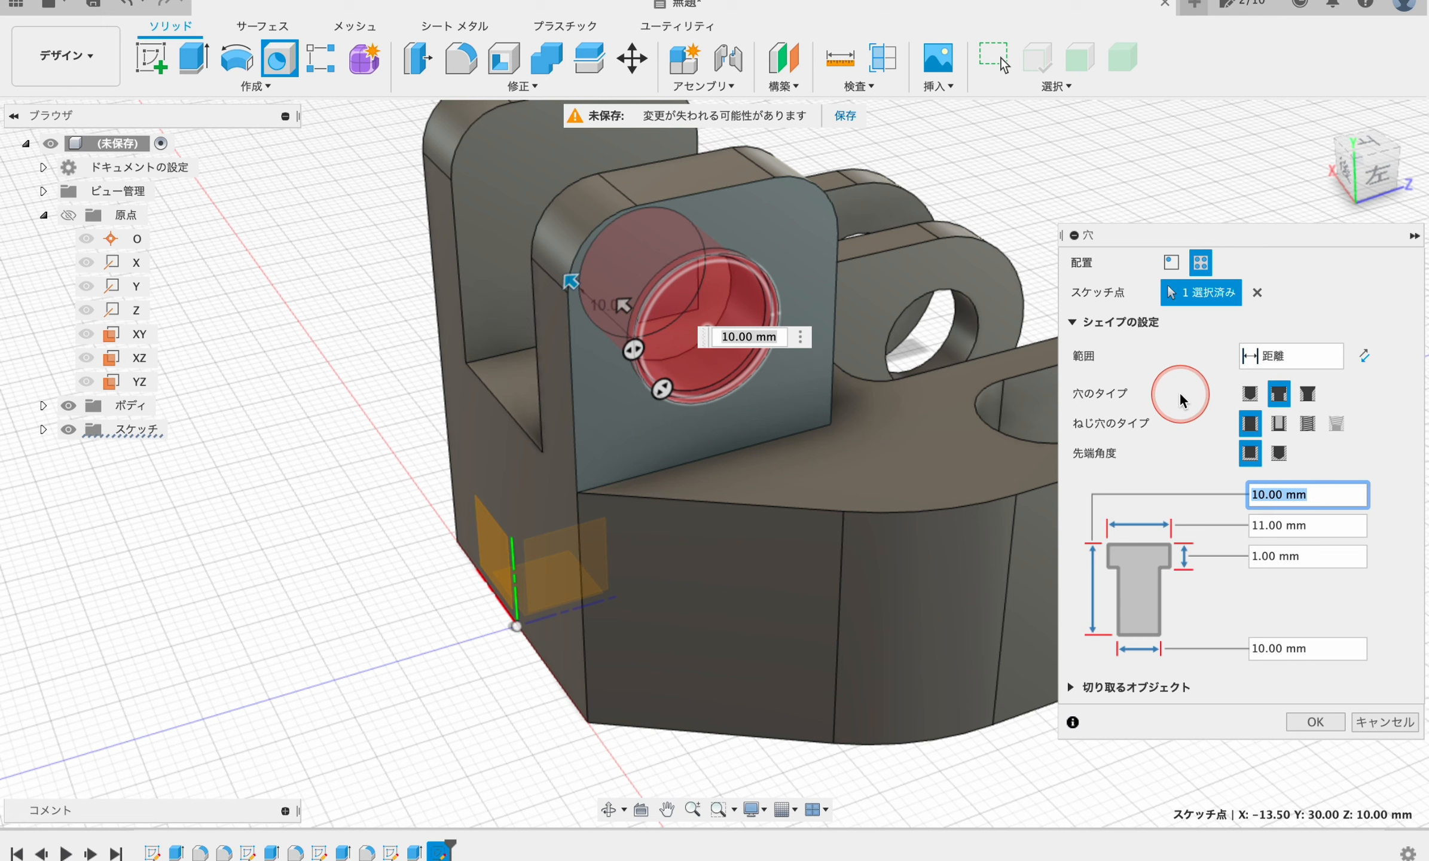
{"action": "type", "text": "27-1"}
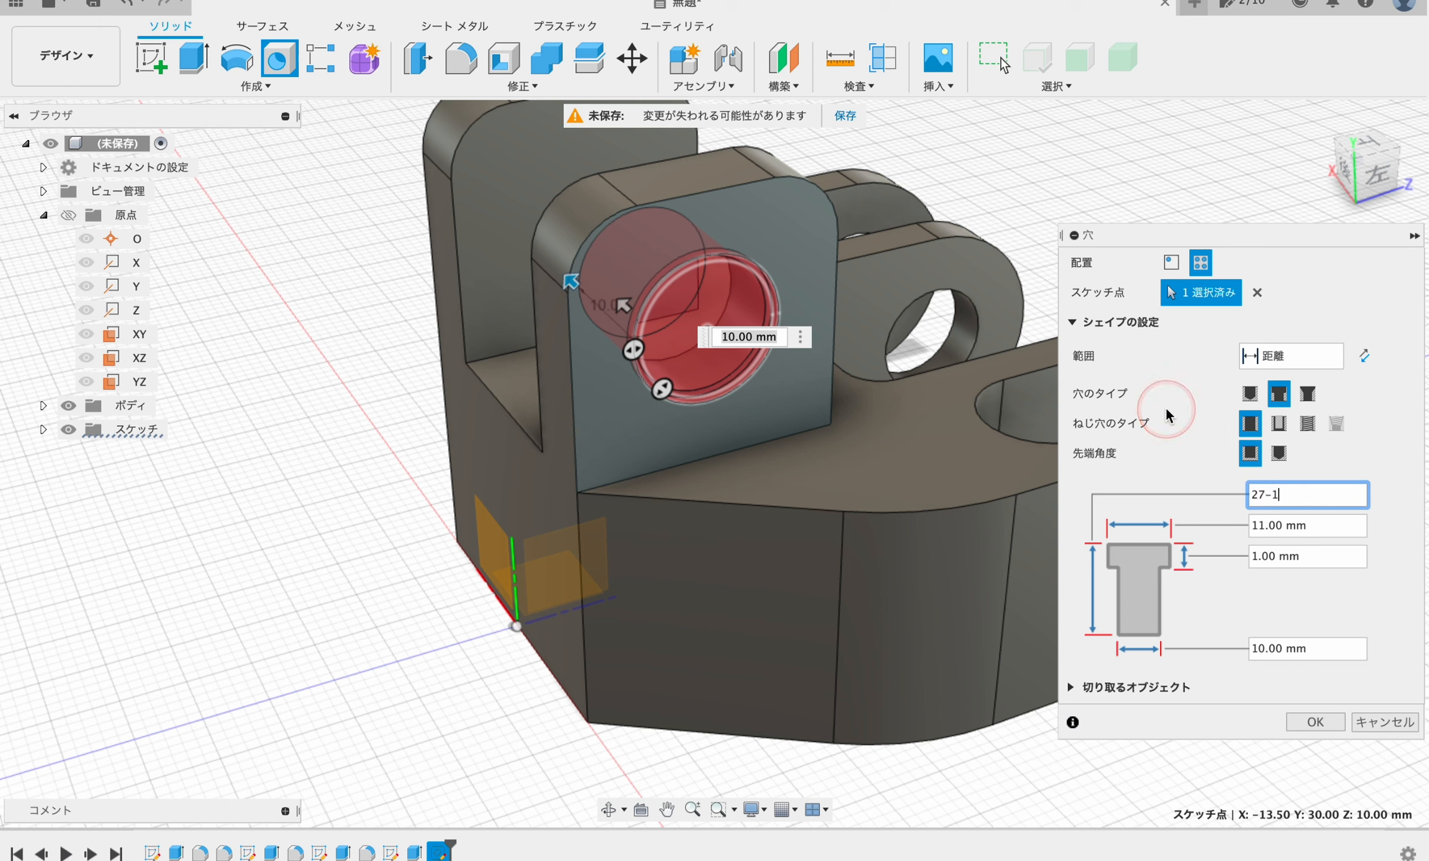
{"action": "type", "text": "5"}
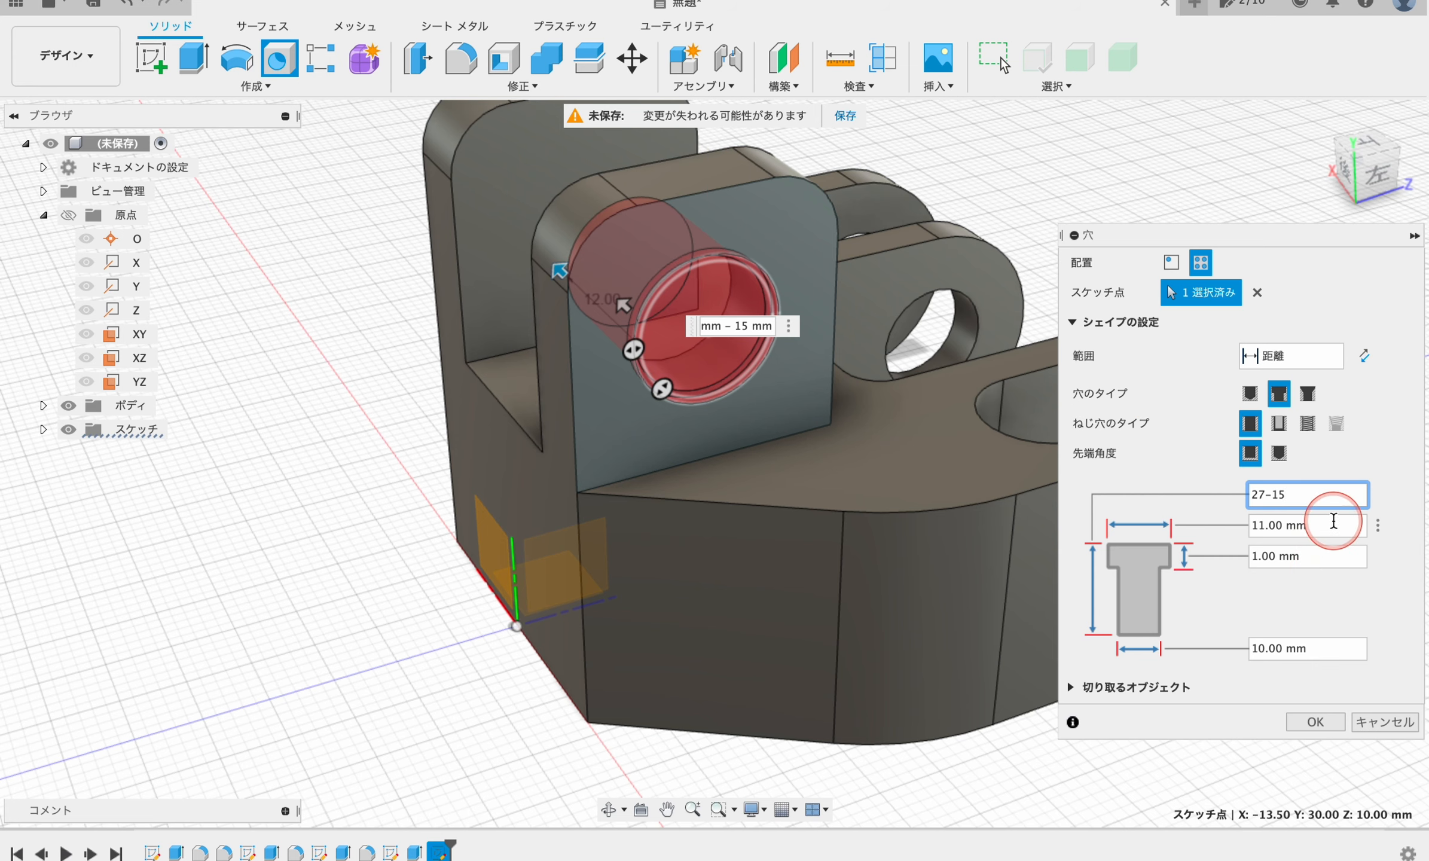
{"action": "type", "text": "/2"}
{"action": "mouse_move", "coordinate": [573, 520]}
{"action": "middle_mouse_down", "text": "shift"}
{"action": "mouse_move", "coordinate": [717, 523]}
{"action": "mouse_move", "coordinate": [609, 545]}
{"action": "mouse_move", "coordinate": [582, 496]}
{"action": "middle_mouse_up", "text": "shift"}
Step: Create the hole with depth 12/2 mm, counterbore diameter 14 mm, counterbore depth 2 mm and hole diameter 10 mm
{"action": "left_click", "coordinate": [1250, 495]}
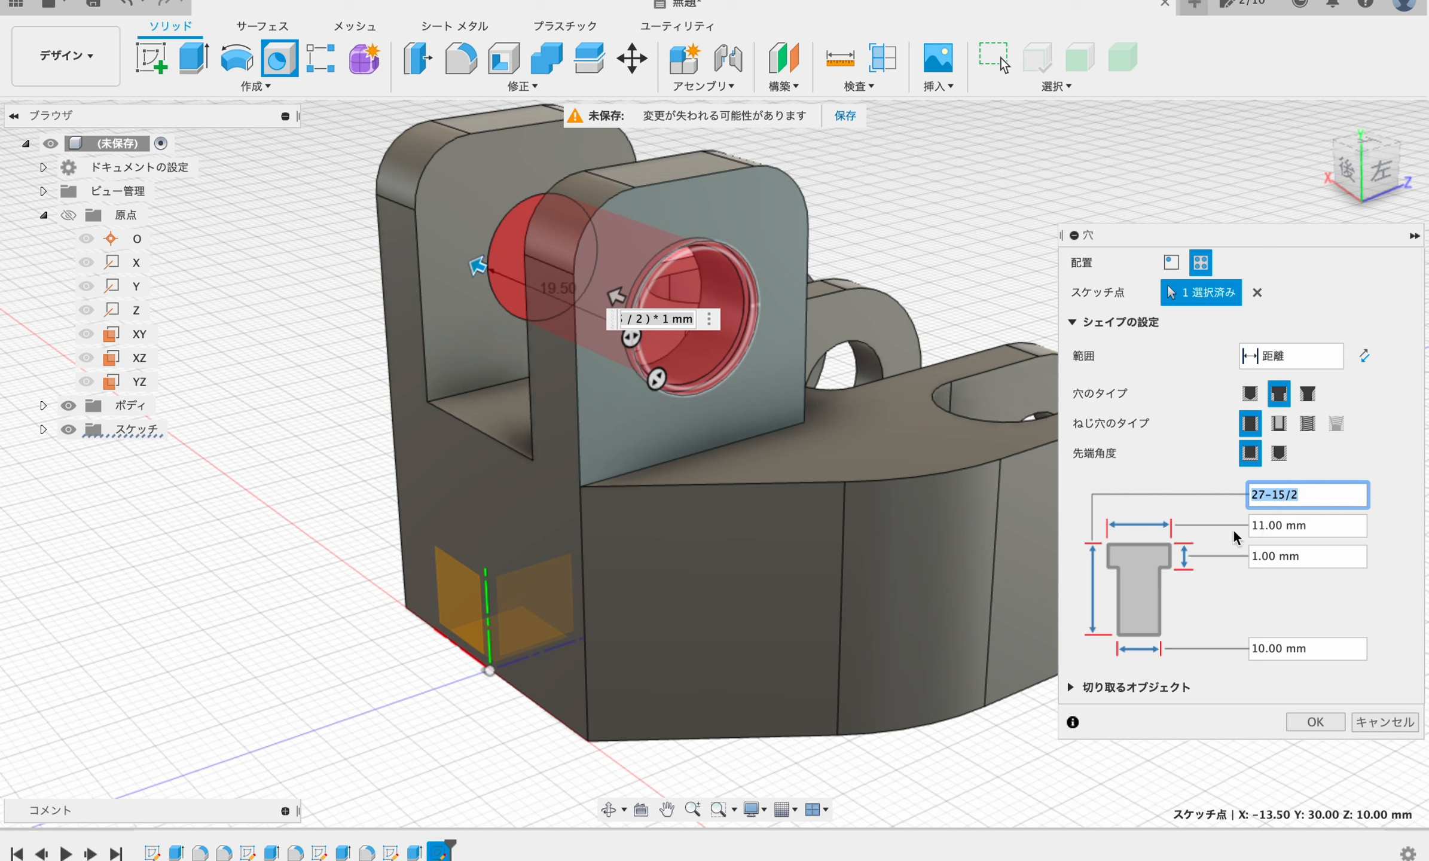
{"action": "type", "text": "12/2"}
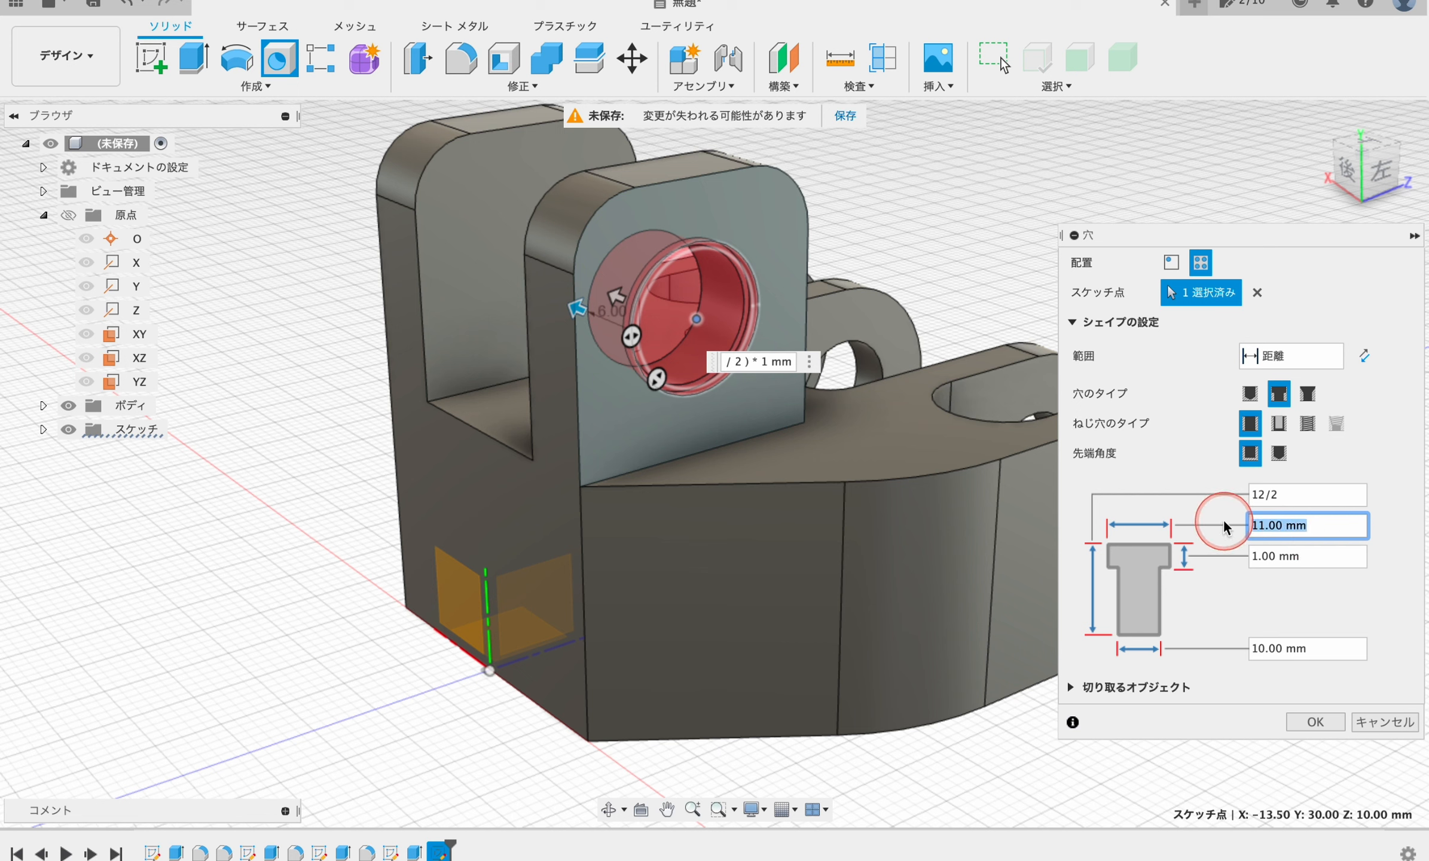
{"action": "type", "text": "14"}
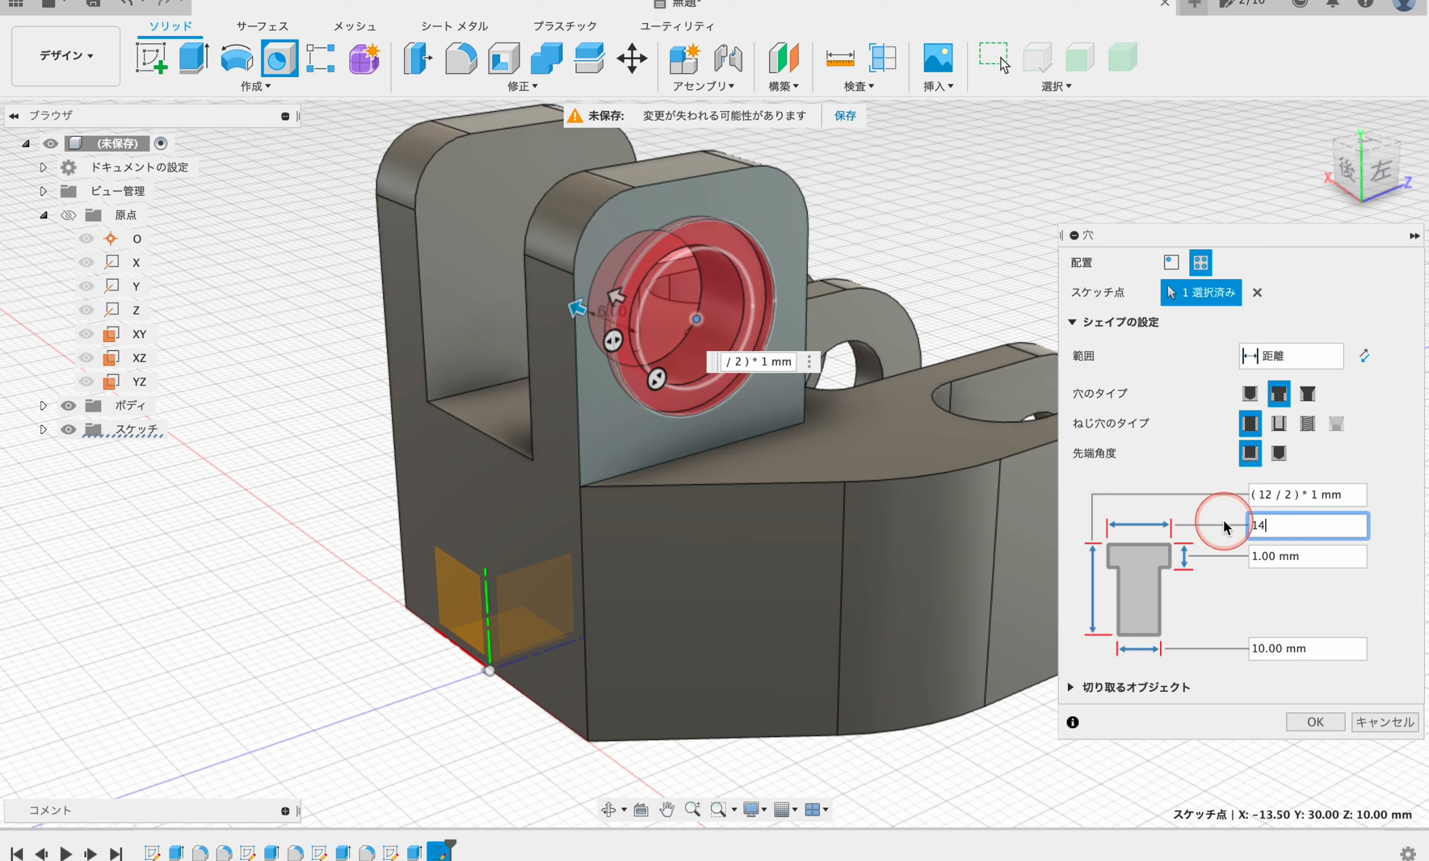
{"action": "left_click", "coordinate": [1285, 556]}
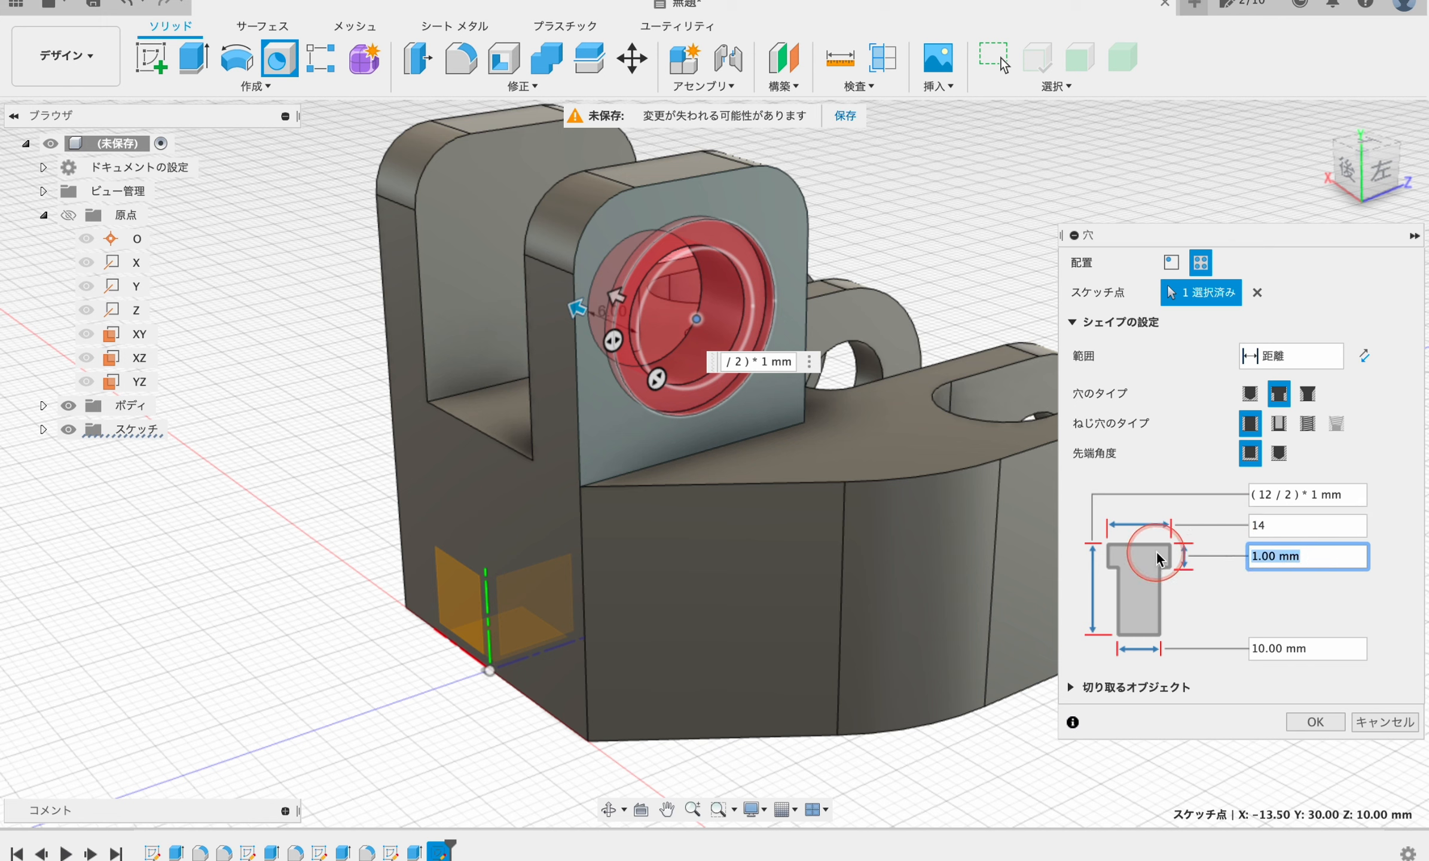
{"action": "left_click", "coordinate": [1302, 652]}
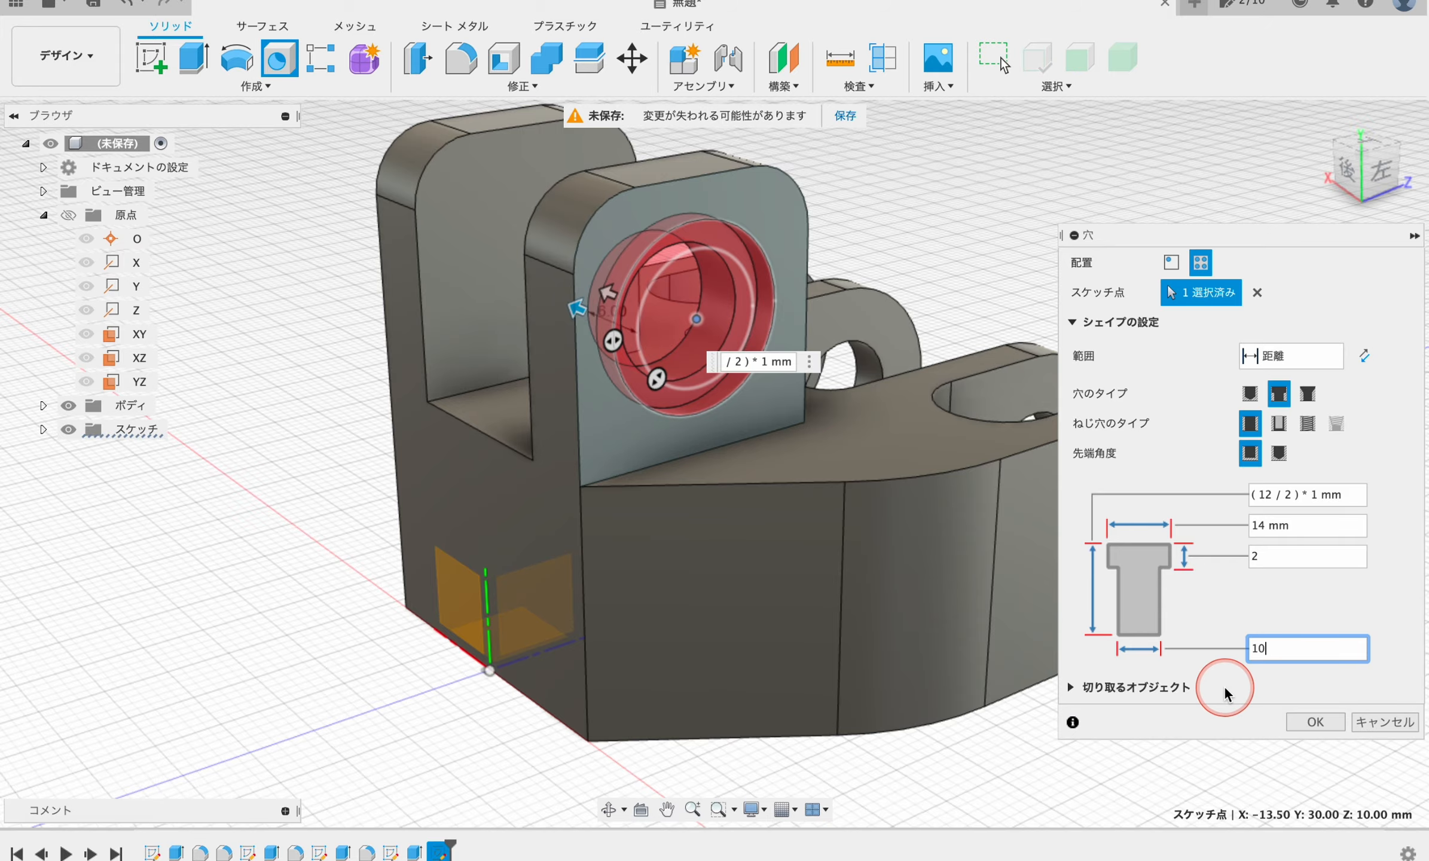
{"action": "left_click", "coordinate": [1316, 722]}
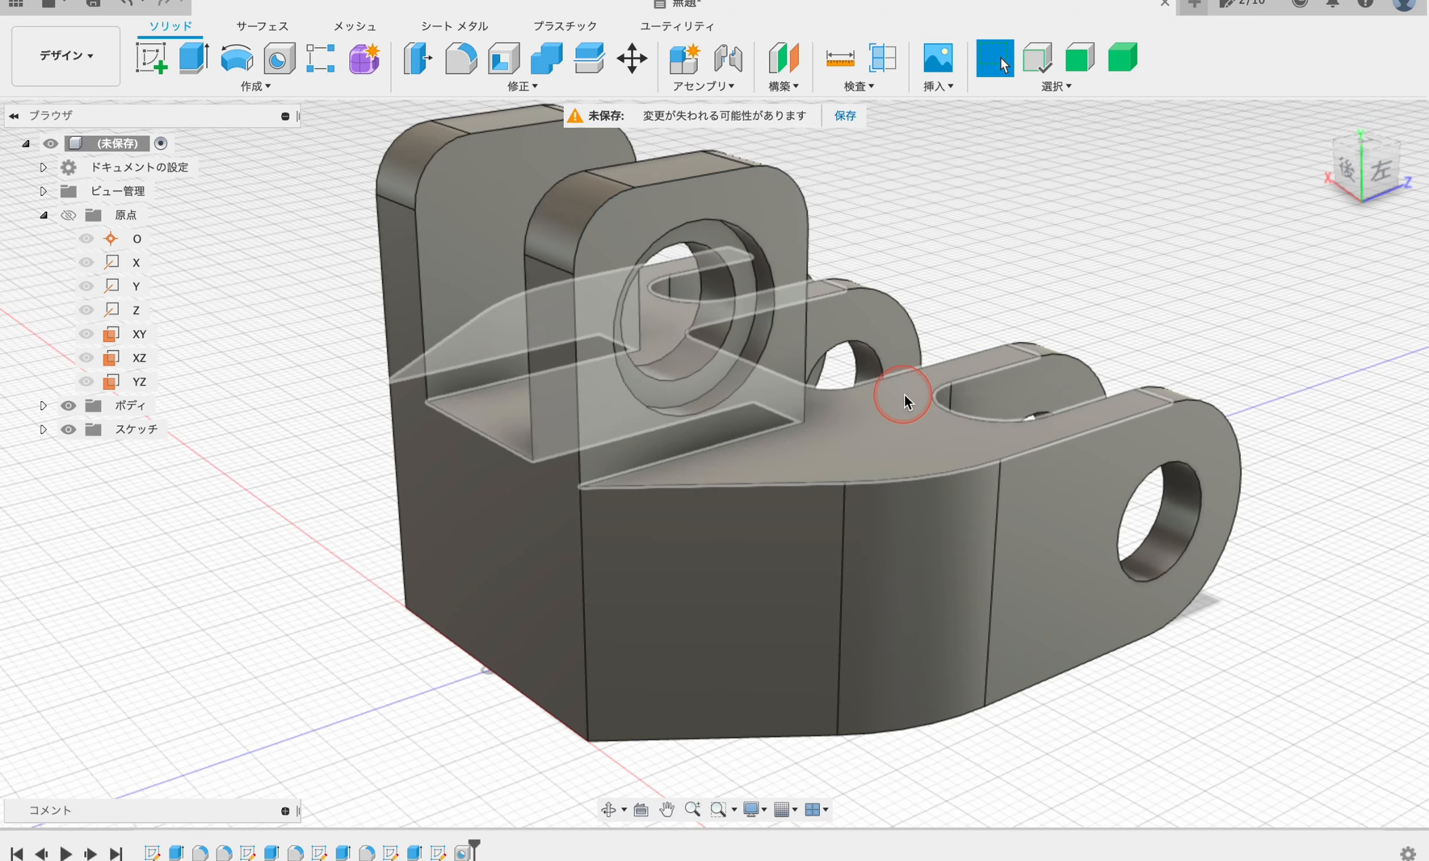
Step: Mirror the counterbored hole across the YZ plane onto the opposite upright plate
{"action": "middle_click_drag", "start_coordinate": [878, 426], "coordinate": [358, 396], "text": "shift"}
{"action": "left_click", "coordinate": [257, 86]}
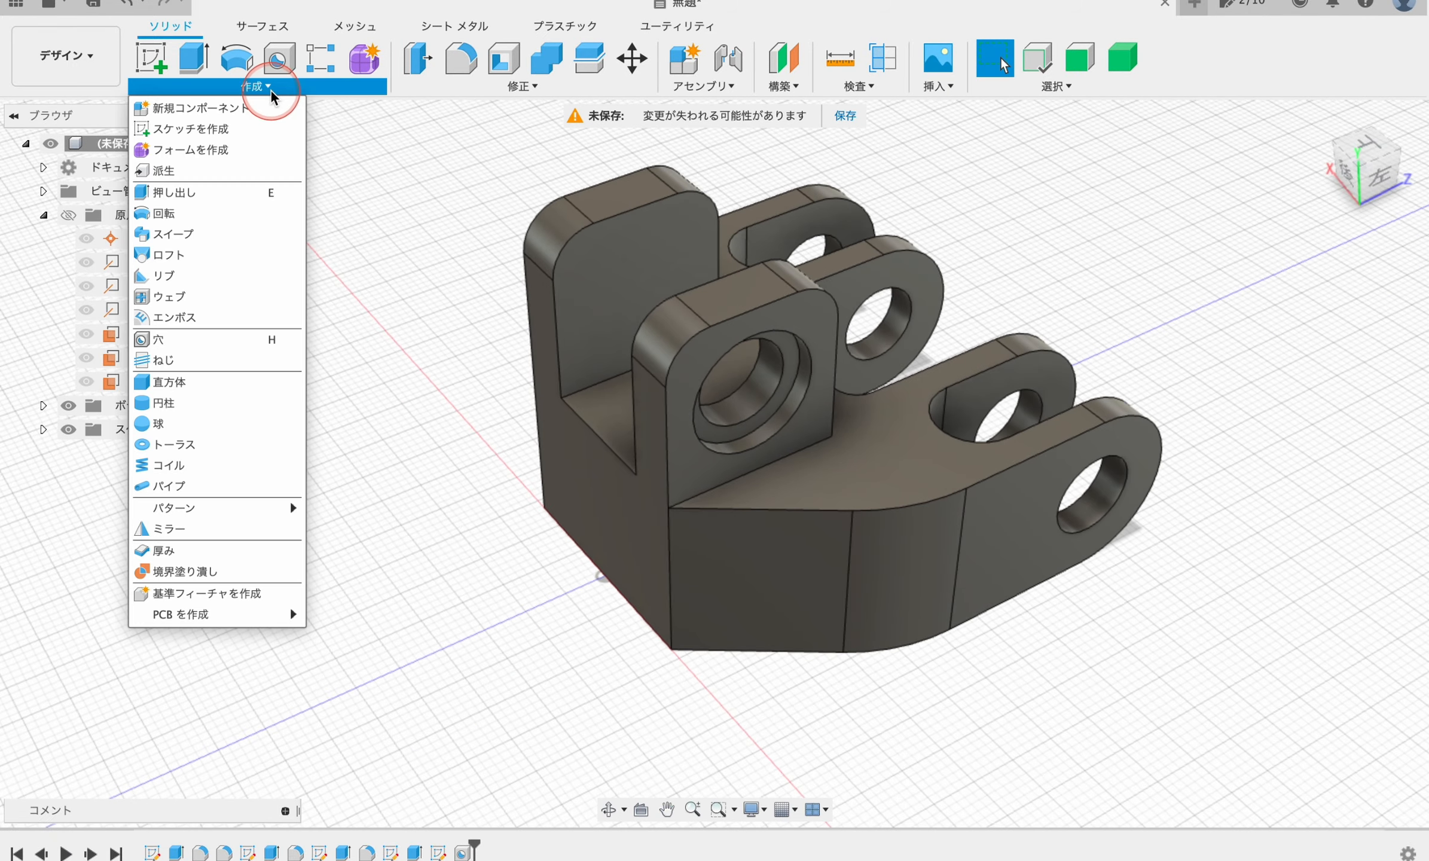
{"action": "left_click", "coordinate": [151, 528]}
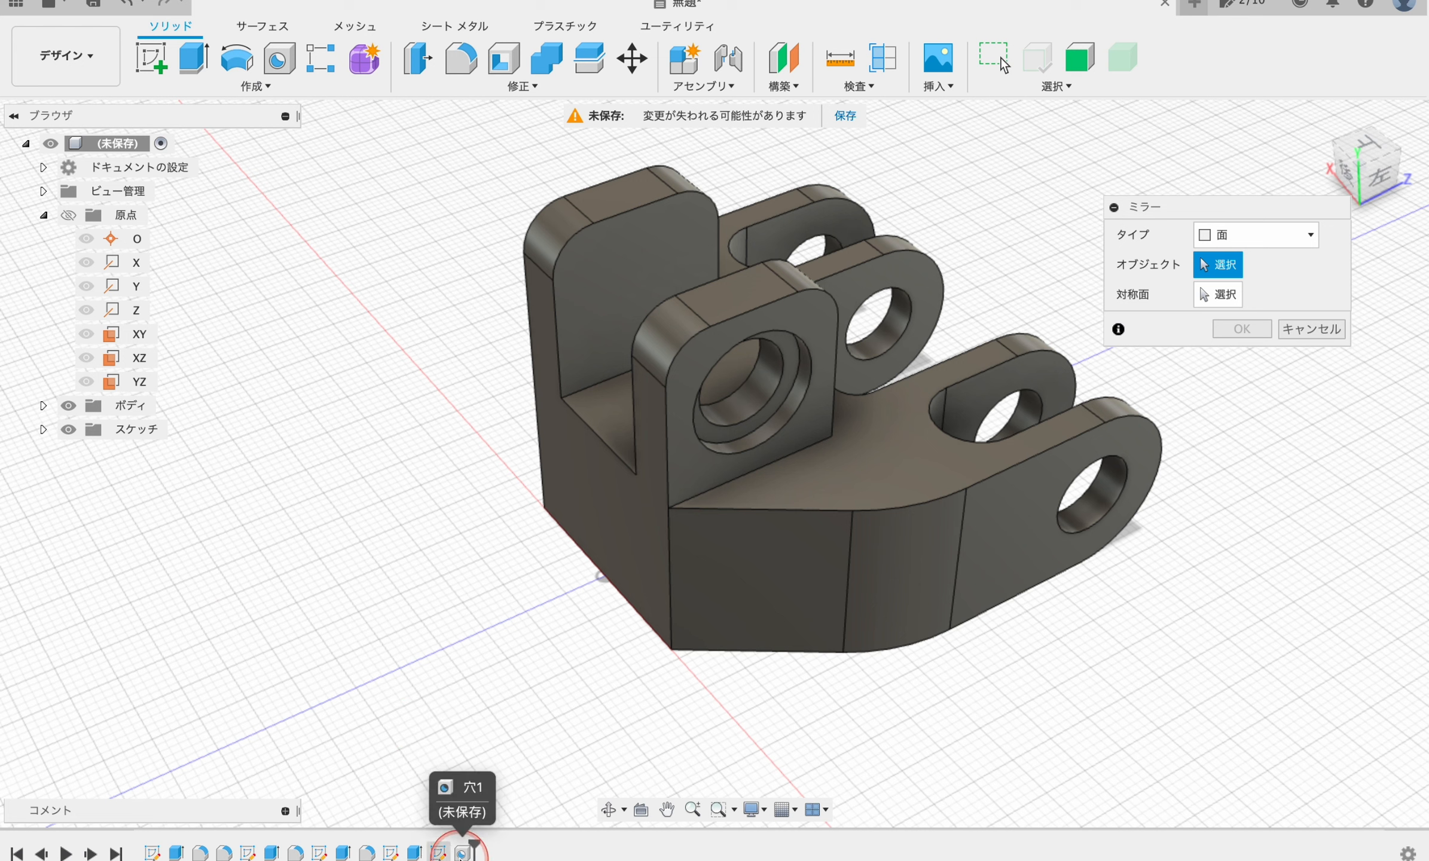
{"action": "left_click", "coordinate": [463, 852]}
{"action": "left_click", "coordinate": [1218, 294]}
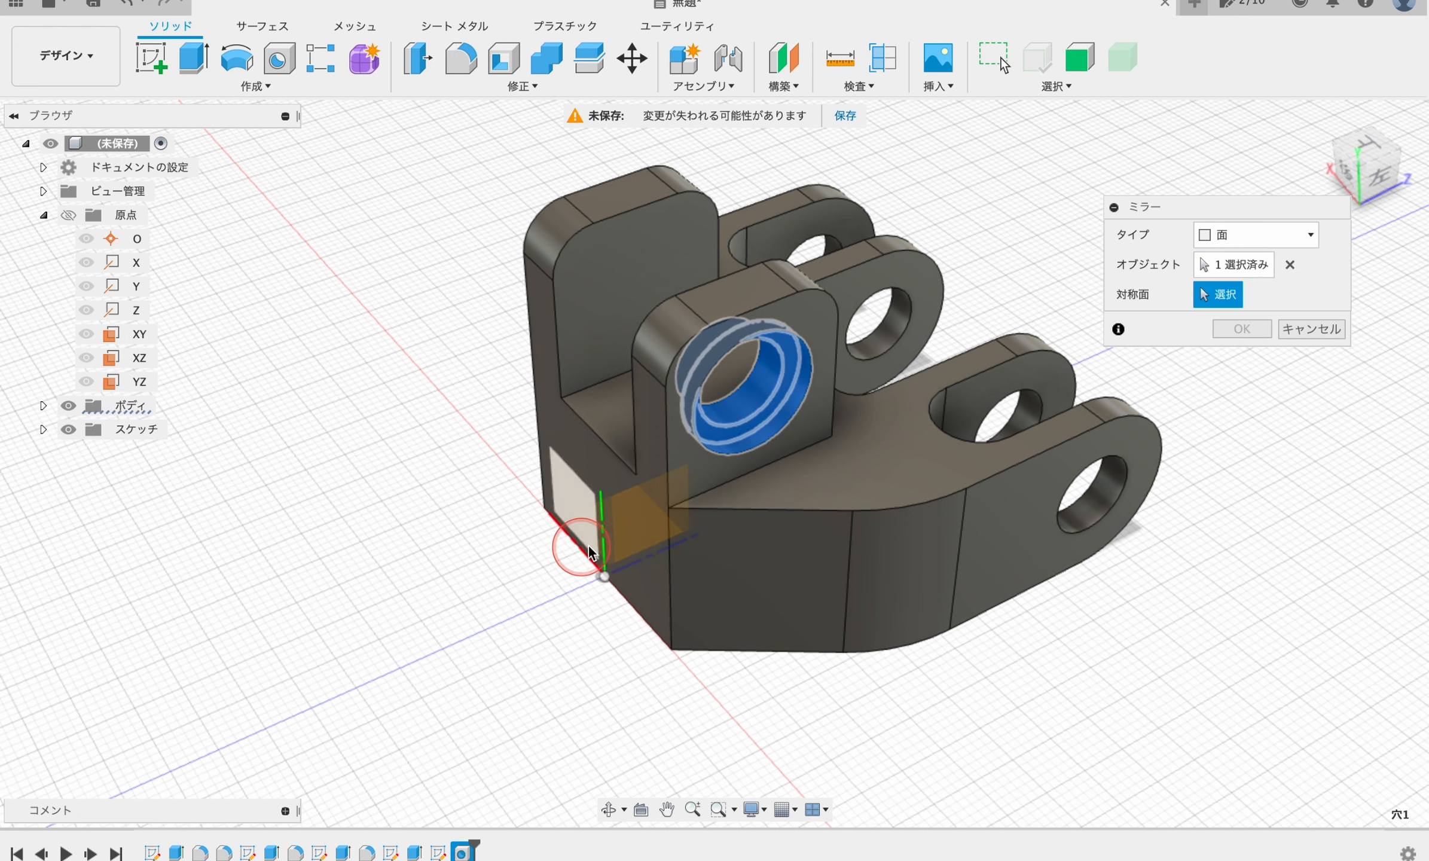
{"action": "left_click", "coordinate": [139, 381]}
{"action": "left_click", "coordinate": [1242, 329]}
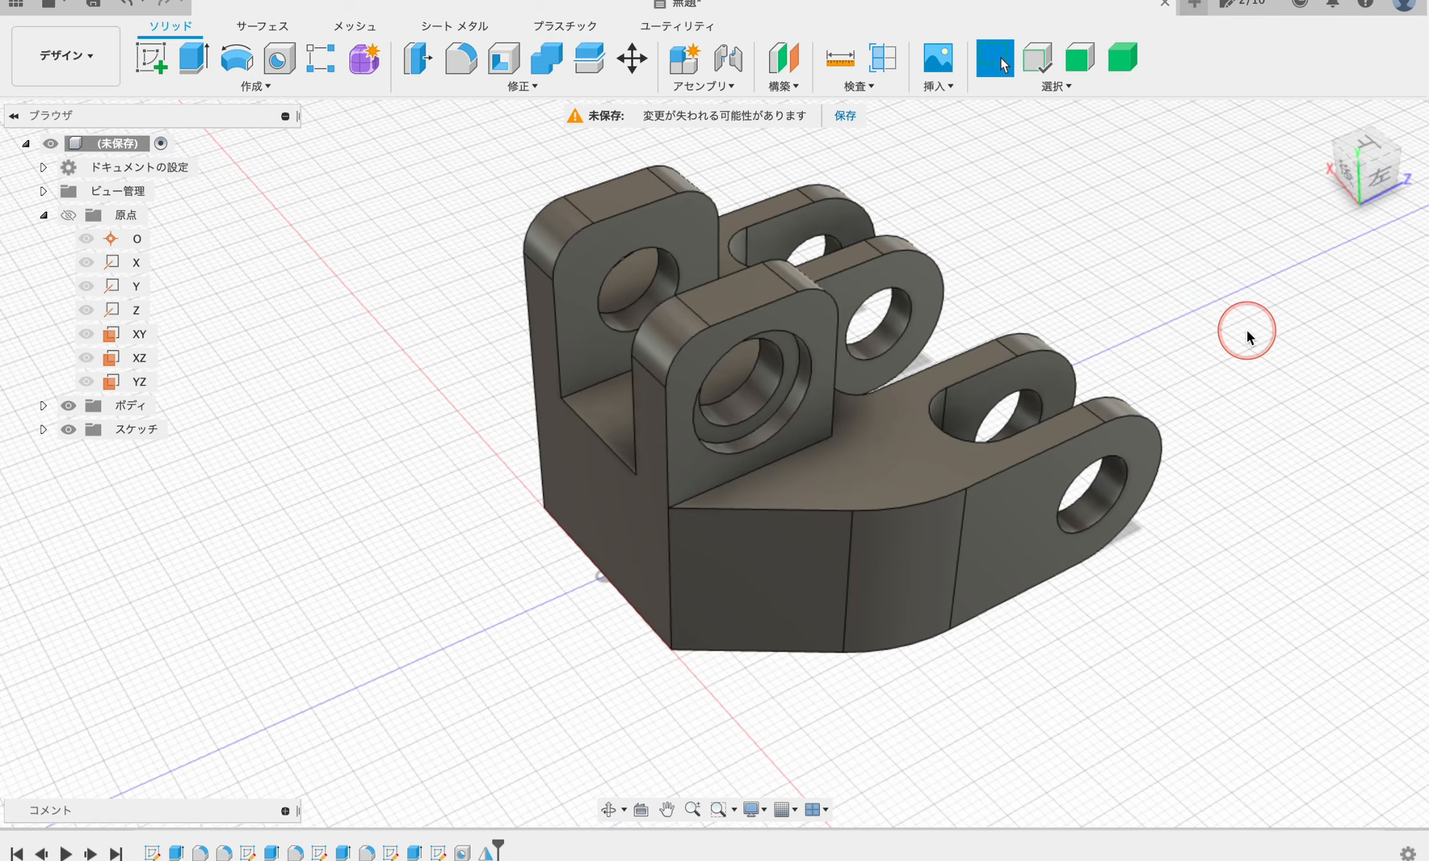
Step: Start a sketch on the flat rear face of the bracket below the upright plates
{"action": "middle_click_drag", "start_coordinate": [542, 637], "coordinate": [613, 628], "text": "shift"}
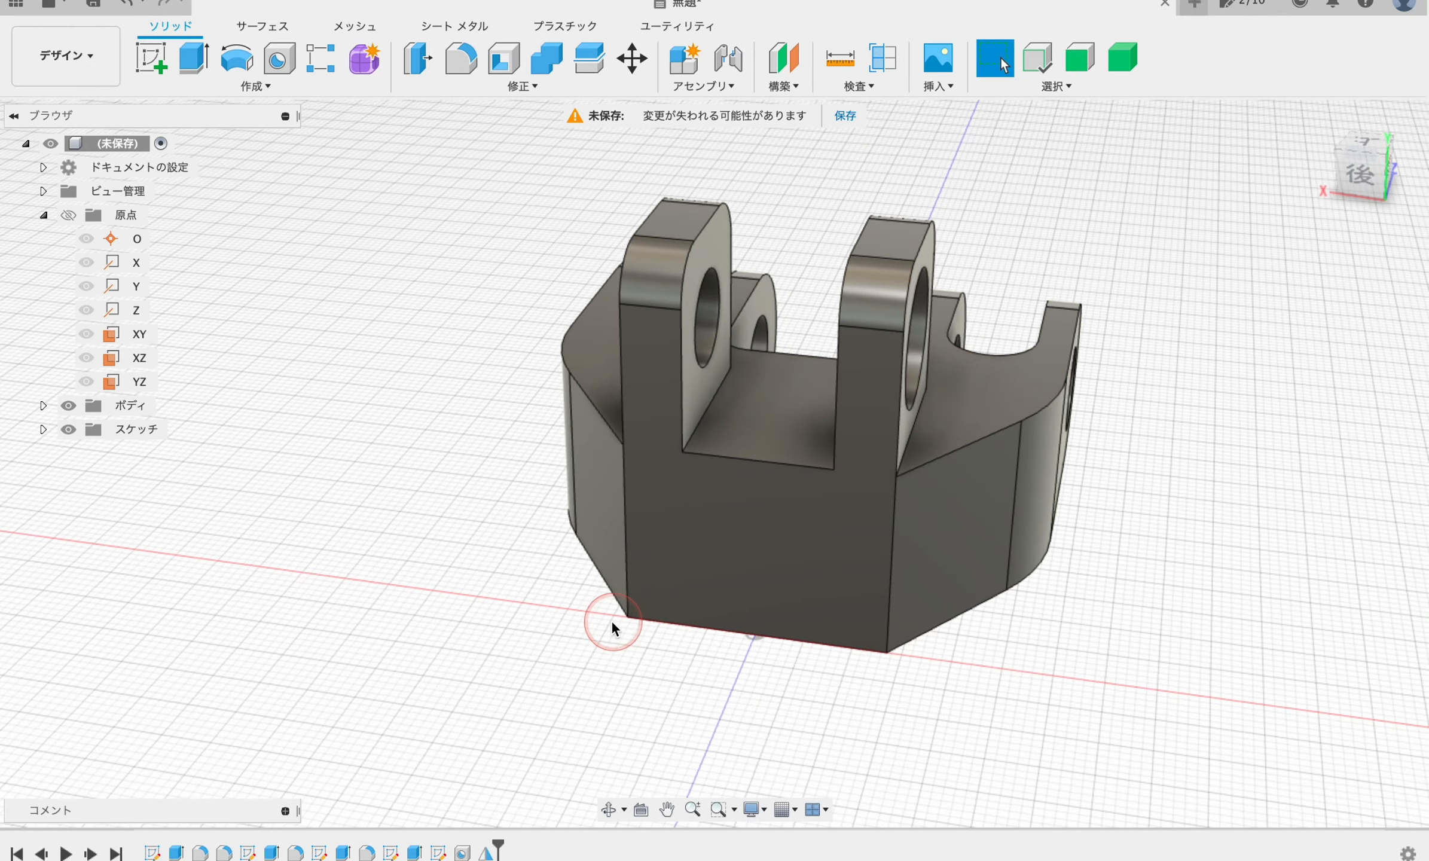
{"action": "left_click", "coordinate": [153, 56]}
{"action": "left_click", "coordinate": [799, 543]}
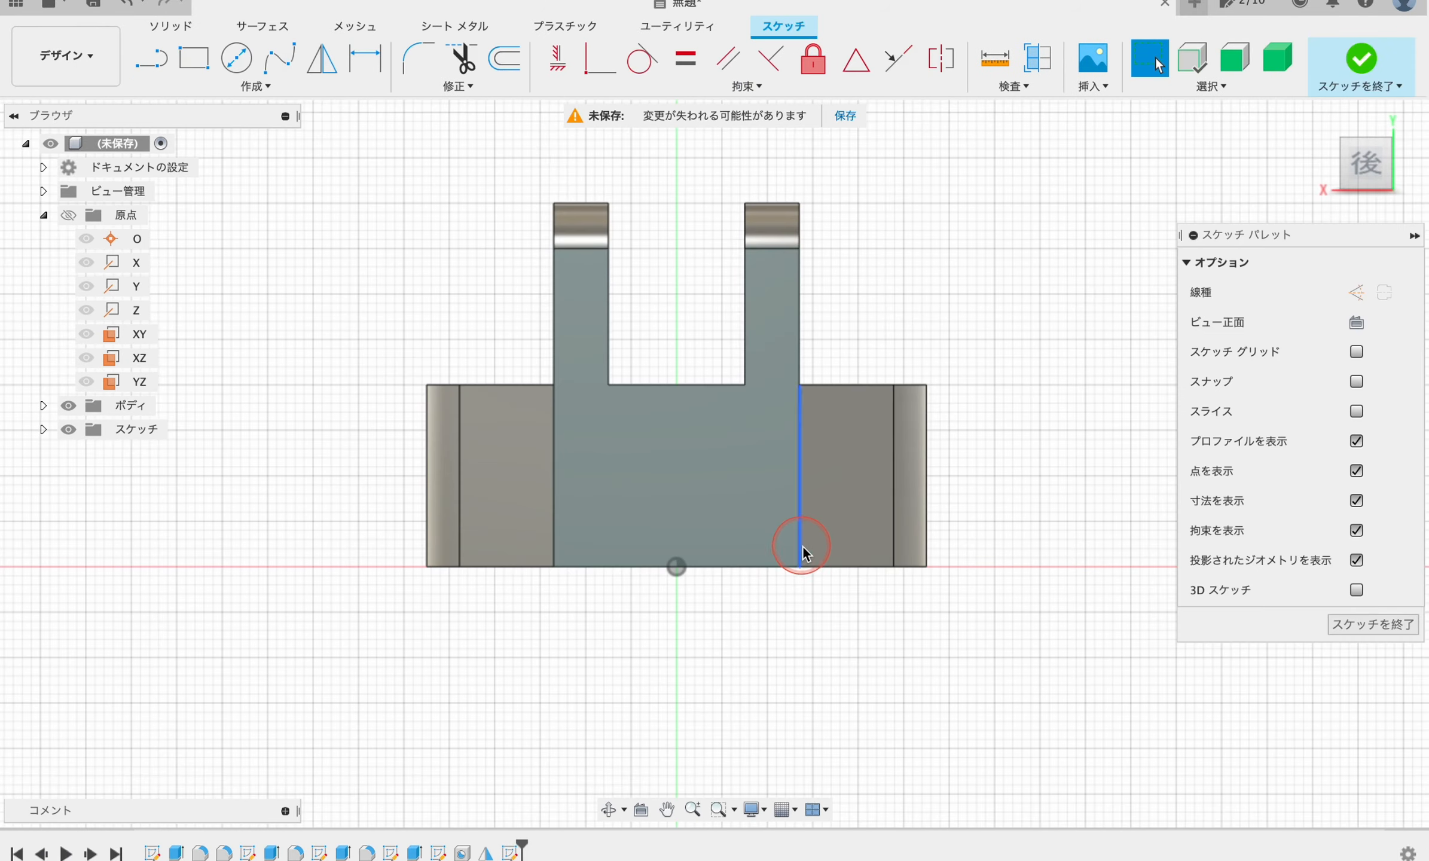
{"action": "left_click", "coordinate": [1071, 521]}
Step: Sketch two nested rectangles on the rear face, the outer about 20 by 15 mm and the inner about 11 mm high
{"action": "left_click", "coordinate": [195, 57]}
{"action": "scroll", "coordinate": [628, 503], "scroll_direction": "up", "scroll_amount": 3}
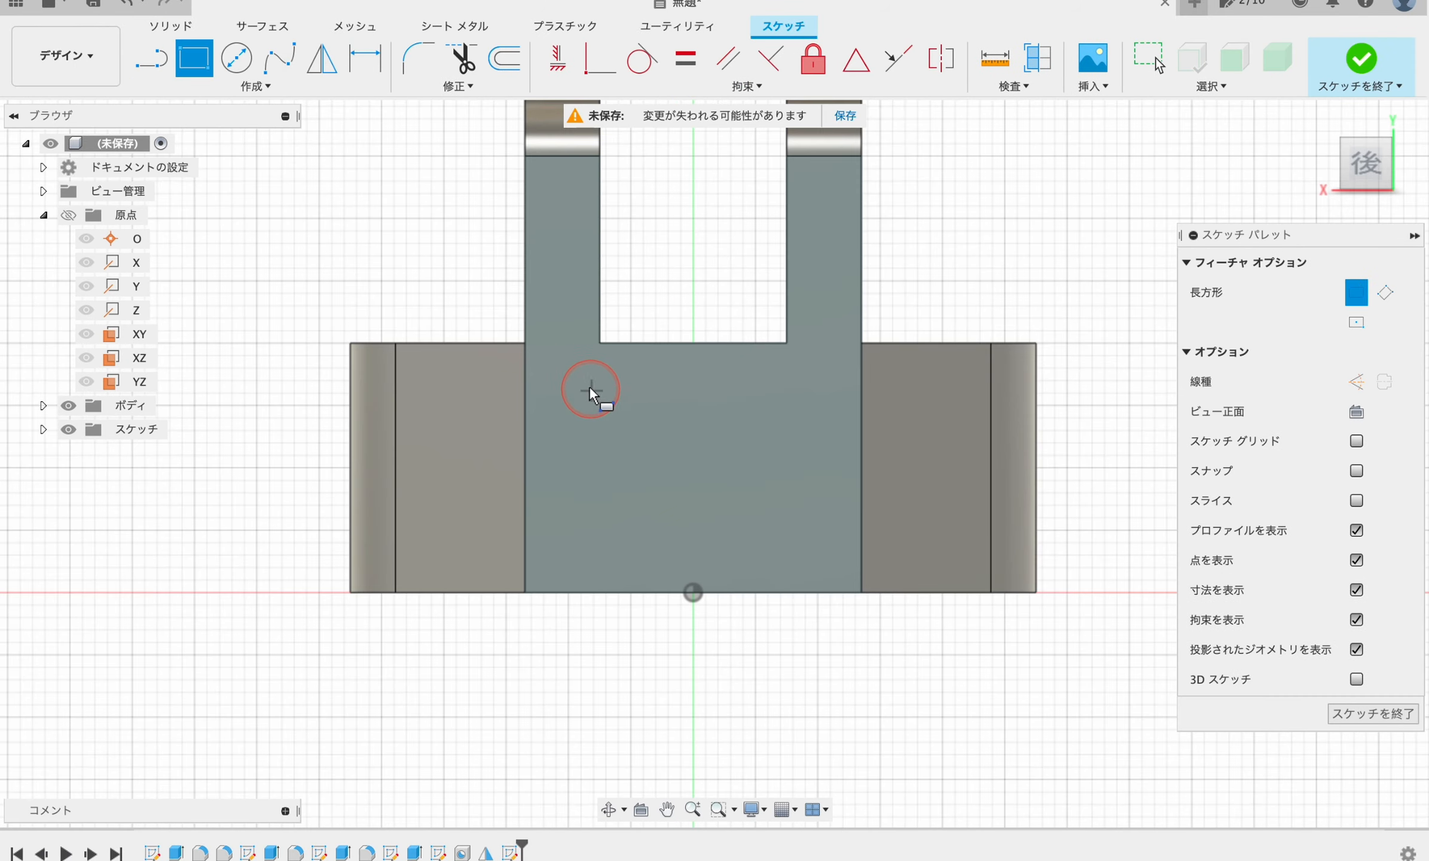
{"action": "left_click", "coordinate": [567, 371]}
{"action": "left_click", "coordinate": [818, 563]}
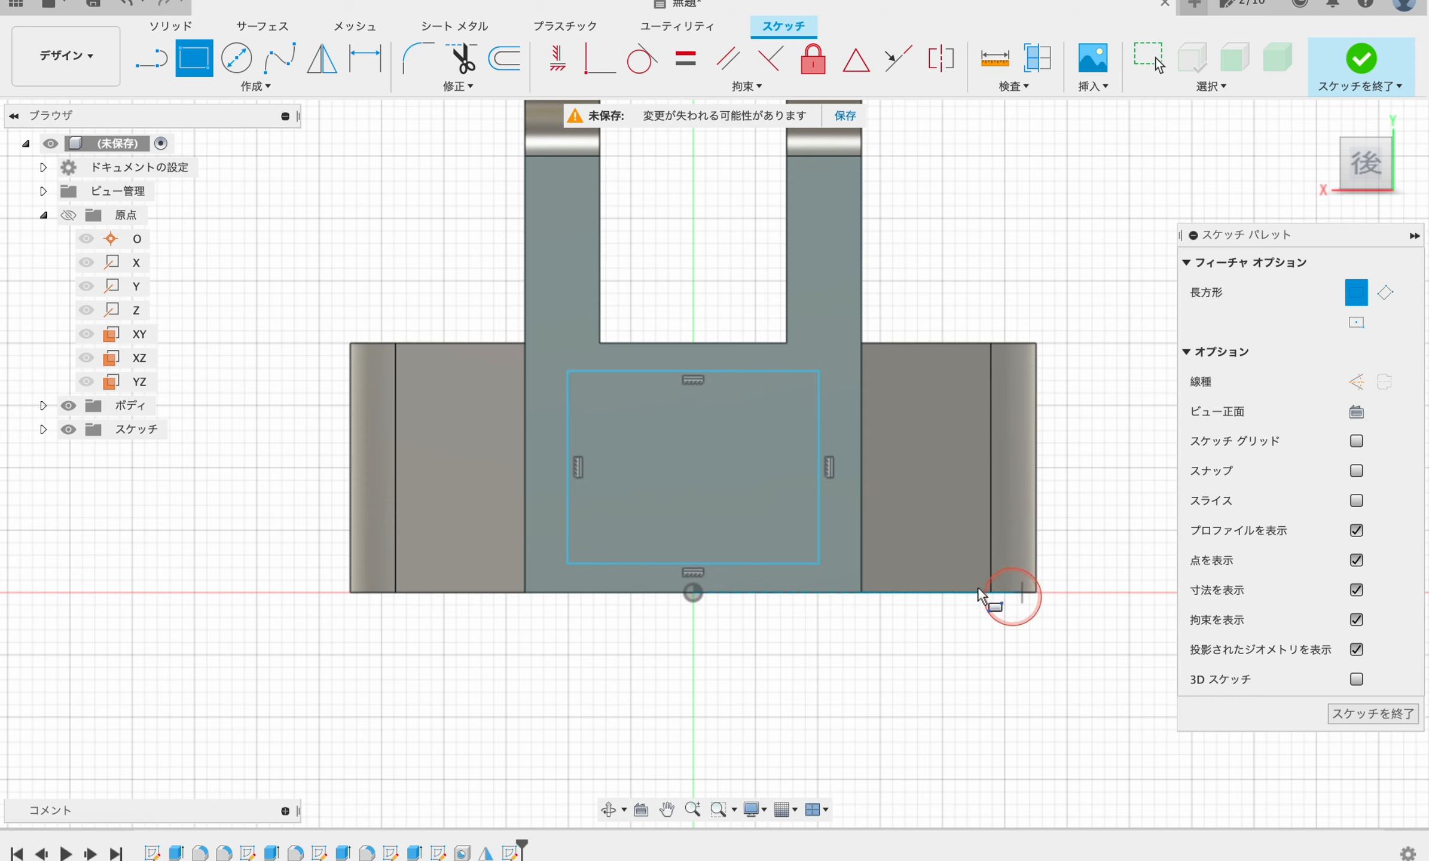
{"action": "left_click", "coordinate": [629, 413]}
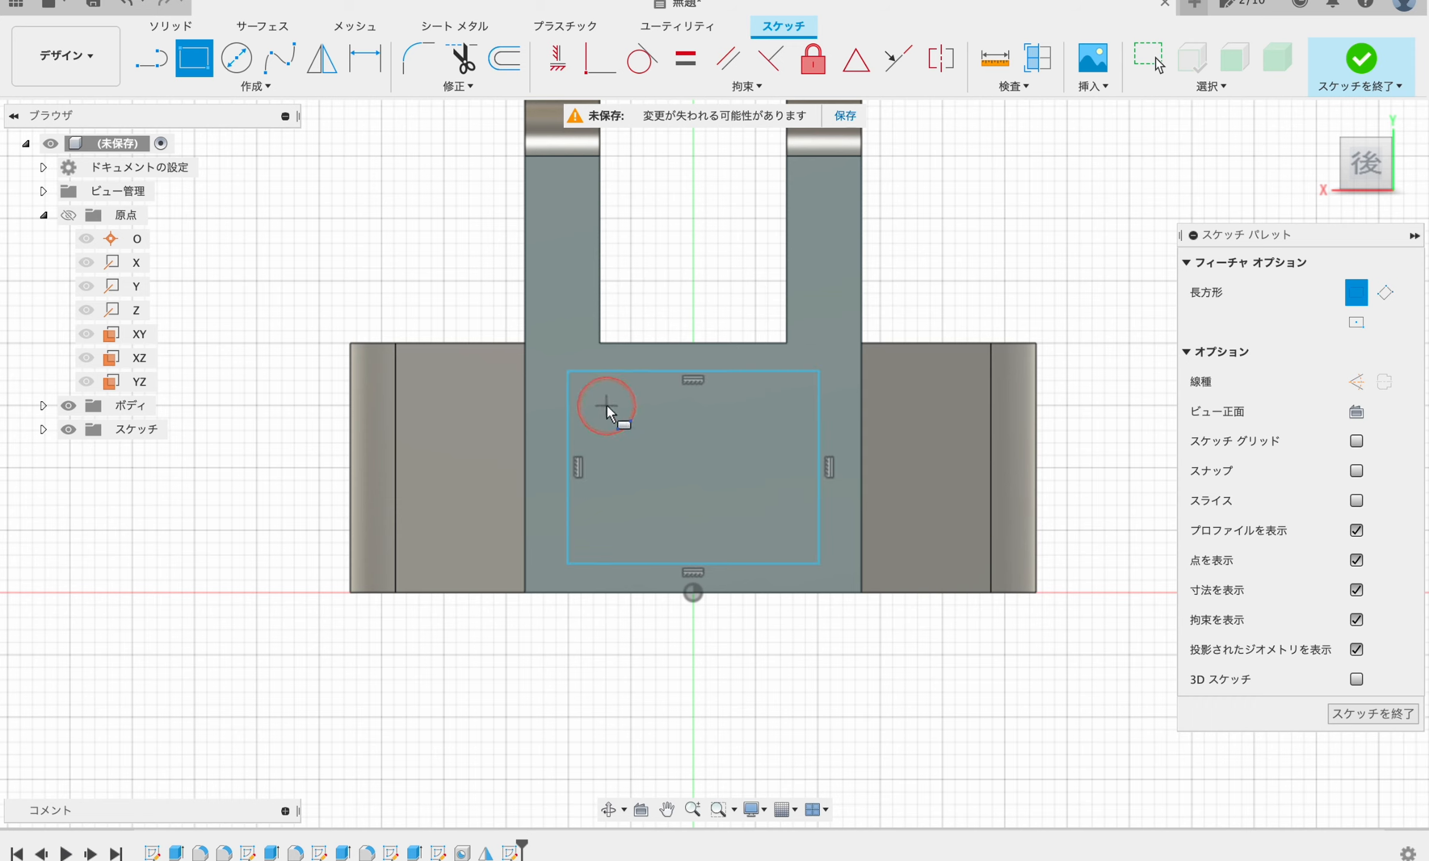
{"action": "left_click", "coordinate": [789, 542]}
{"action": "key", "text": "Escape"}
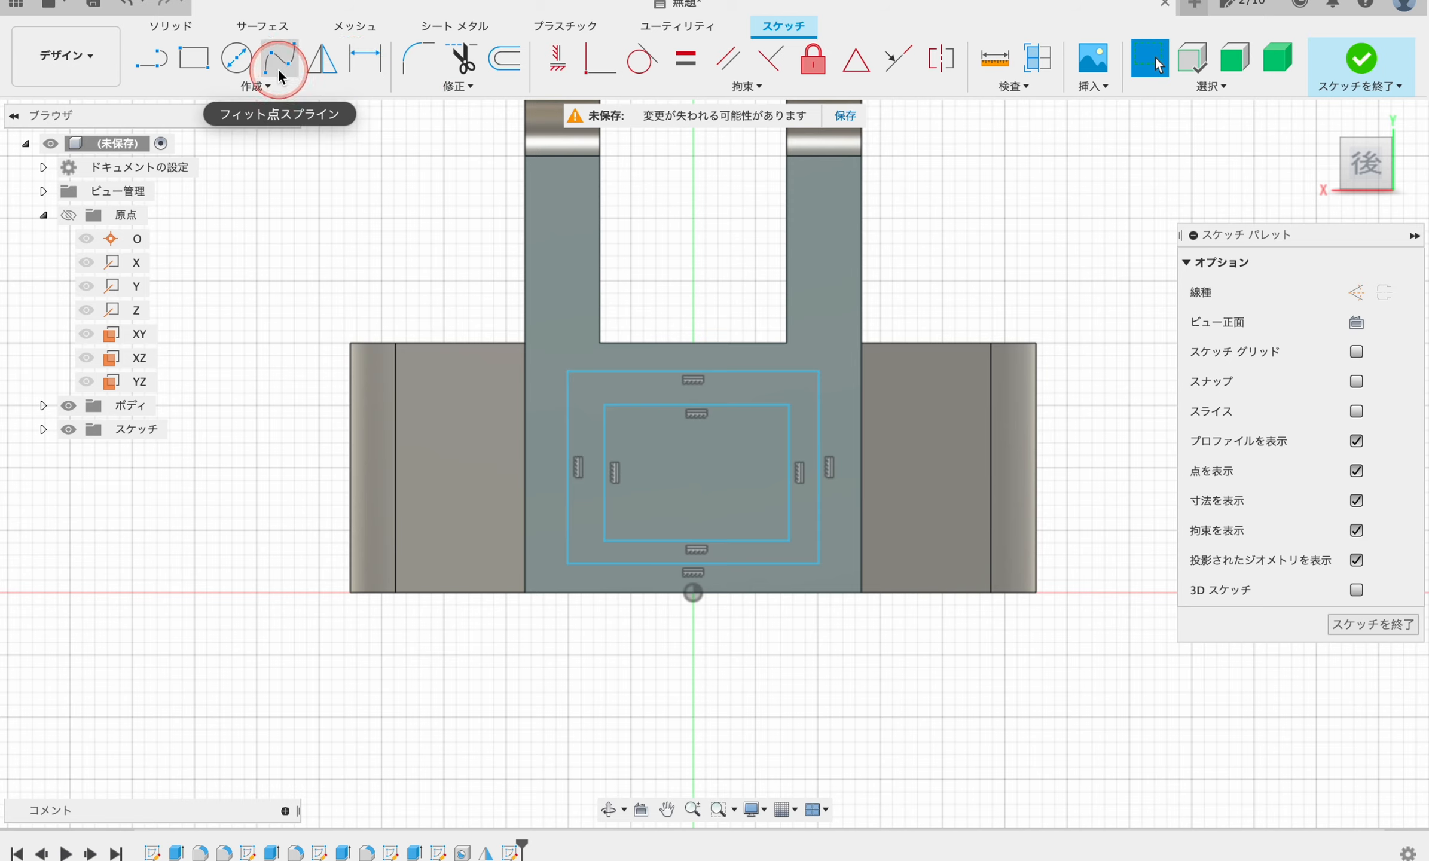
Step: Dimension the outer rectangle's height to 16 mm and the inner rectangle's height to 14 mm
{"action": "left_click", "coordinate": [194, 58]}
{"action": "left_click", "coordinate": [375, 64]}
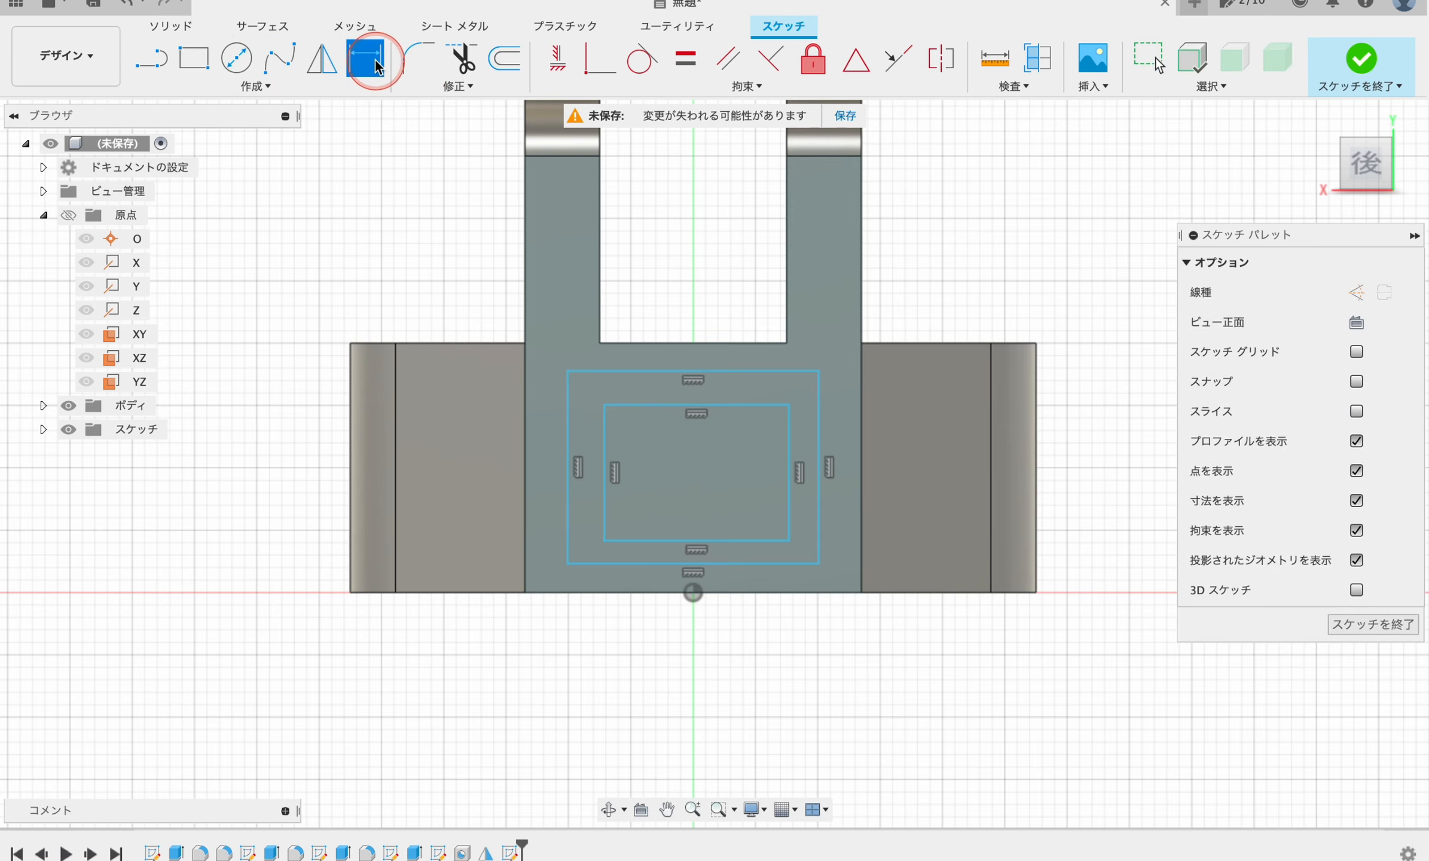
{"action": "left_click", "coordinate": [820, 435]}
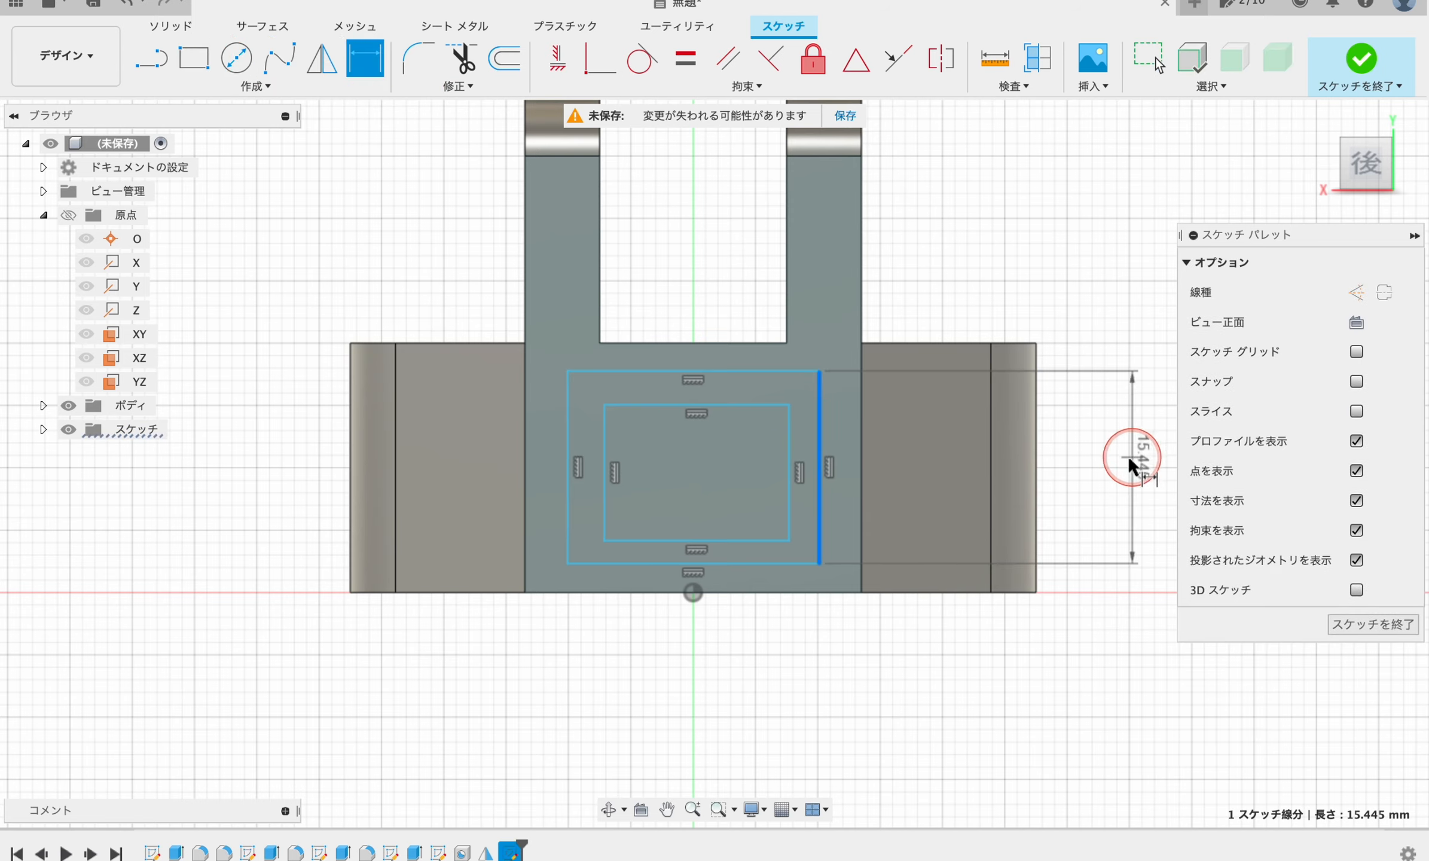
{"action": "left_click", "coordinate": [1133, 463]}
{"action": "type", "text": "16"}
{"action": "key", "text": "Return"}
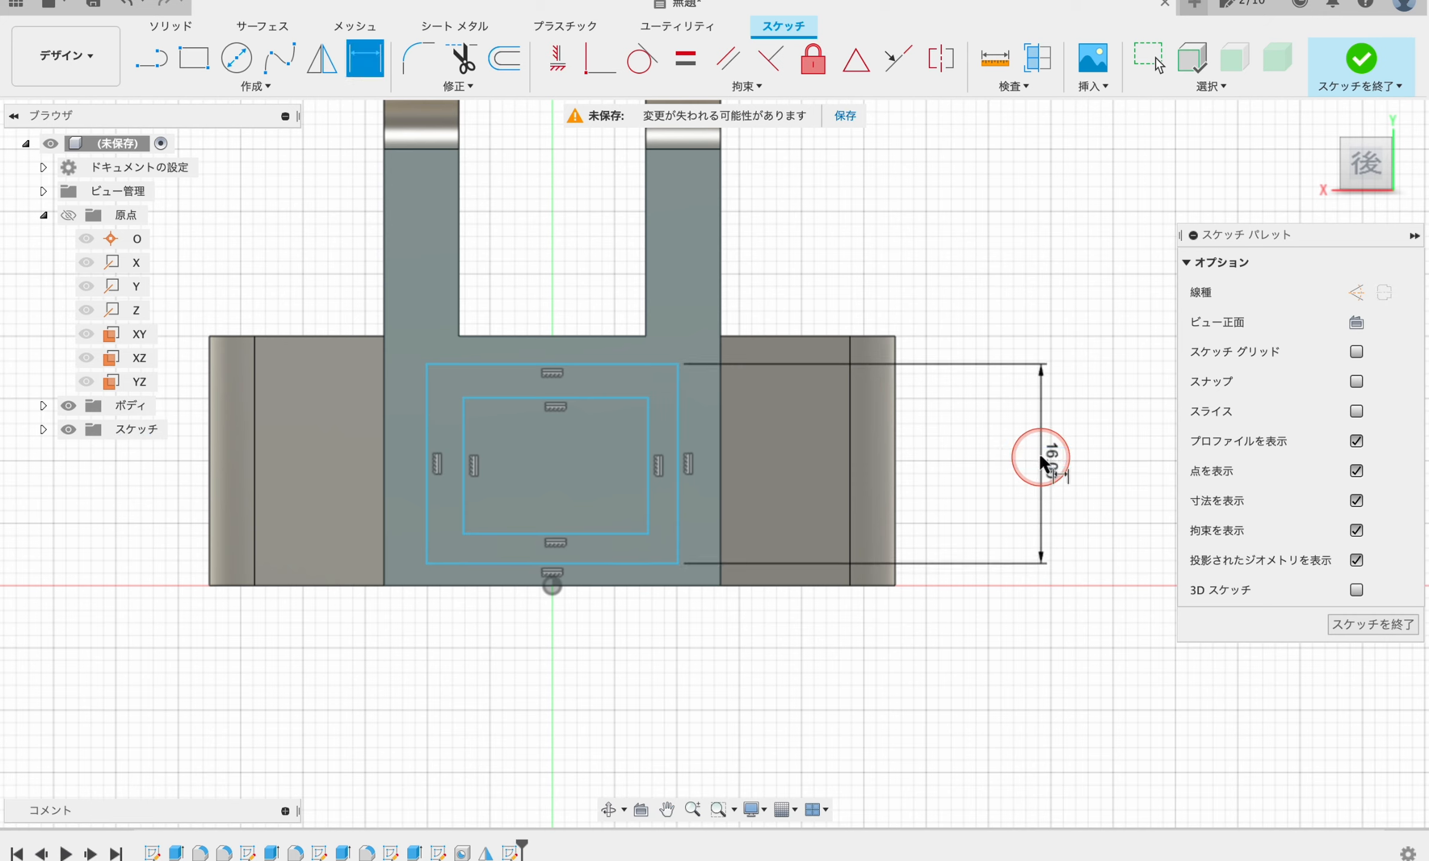
{"action": "left_click", "coordinate": [649, 460]}
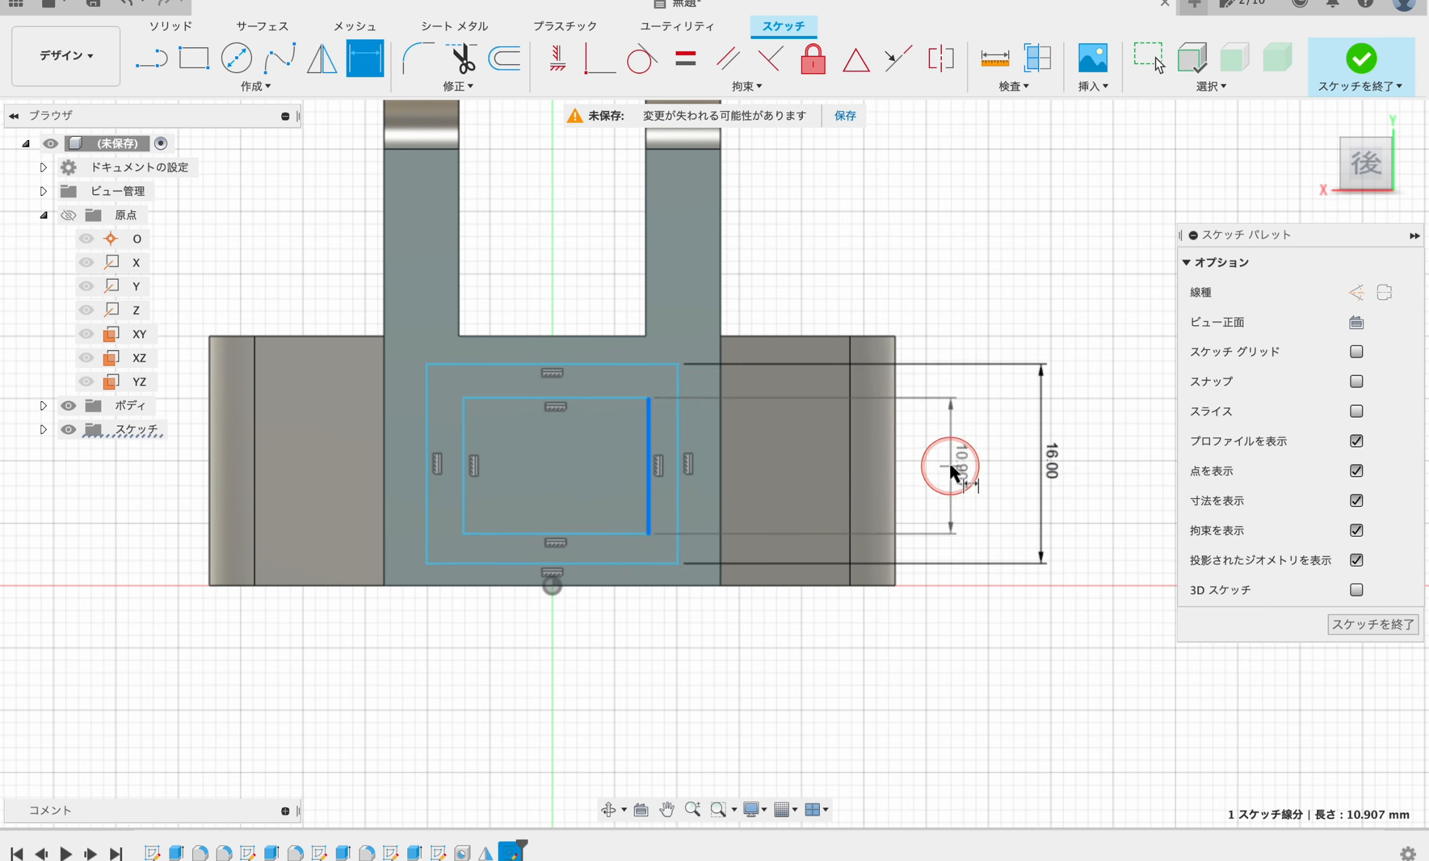
{"action": "left_click", "coordinate": [951, 466]}
{"action": "type", "text": "14"}
{"action": "key", "text": "Return"}
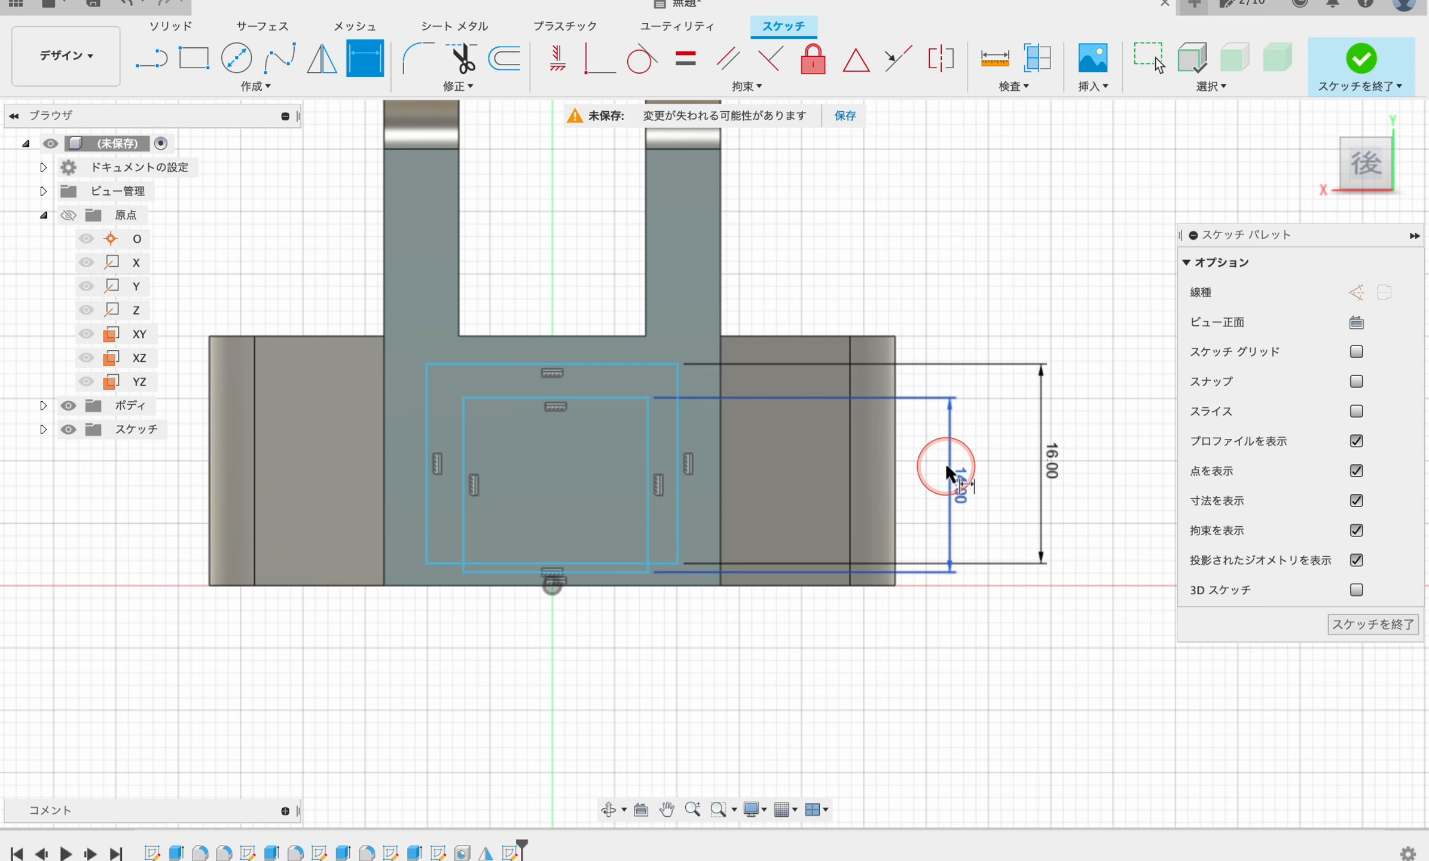
Step: Dimension the outer rectangle's width to 22 mm and the inner rectangle's width to 10 mm
{"action": "left_click", "coordinate": [448, 567]}
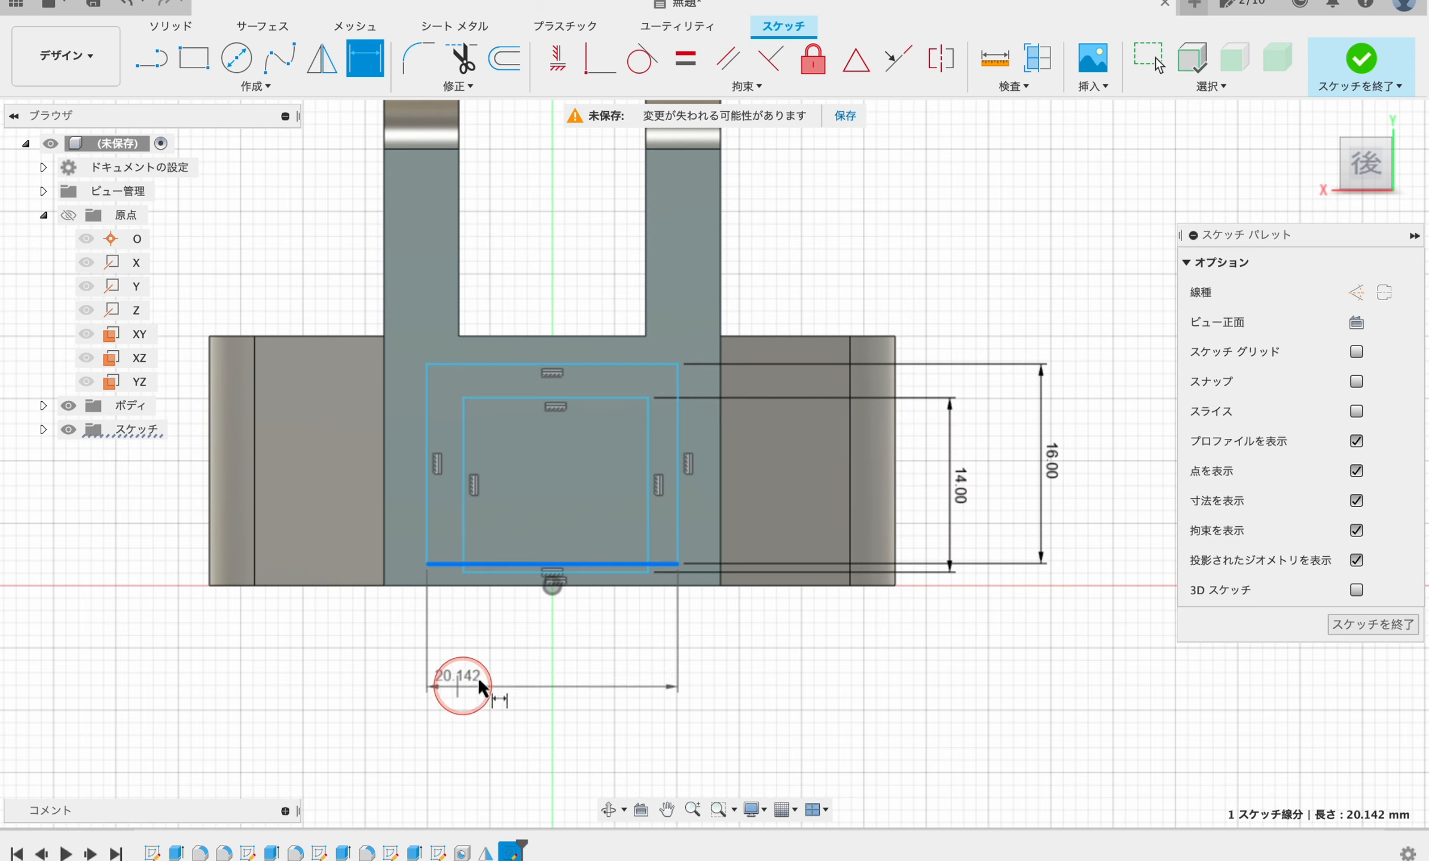
{"action": "left_click", "coordinate": [528, 696]}
{"action": "type", "text": "22"}
{"action": "key", "text": "Return"}
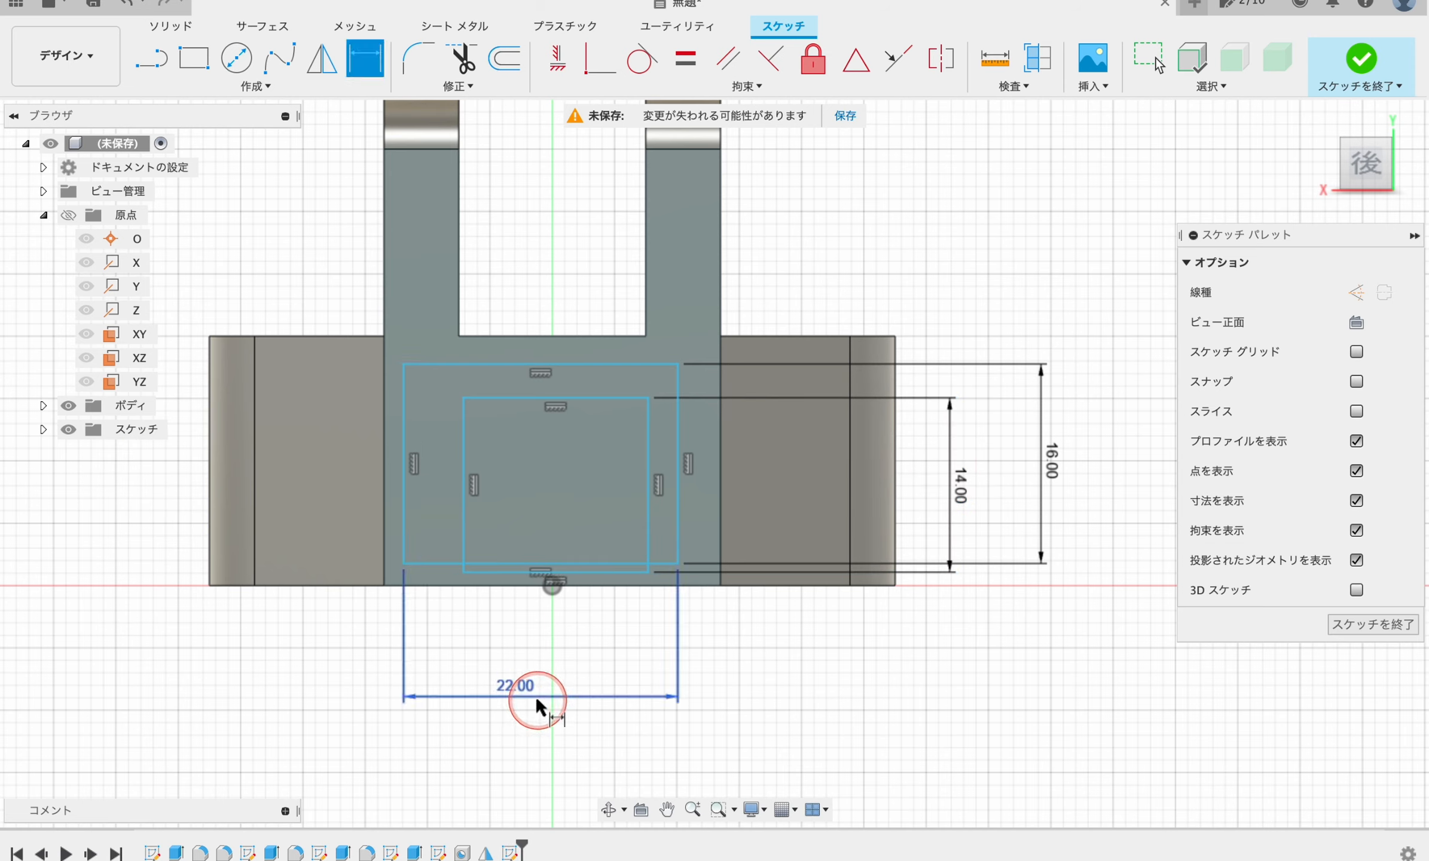
{"action": "left_click", "coordinate": [485, 575]}
{"action": "left_click", "coordinate": [541, 641]}
{"action": "type", "text": "10"}
{"action": "key", "text": "Return"}
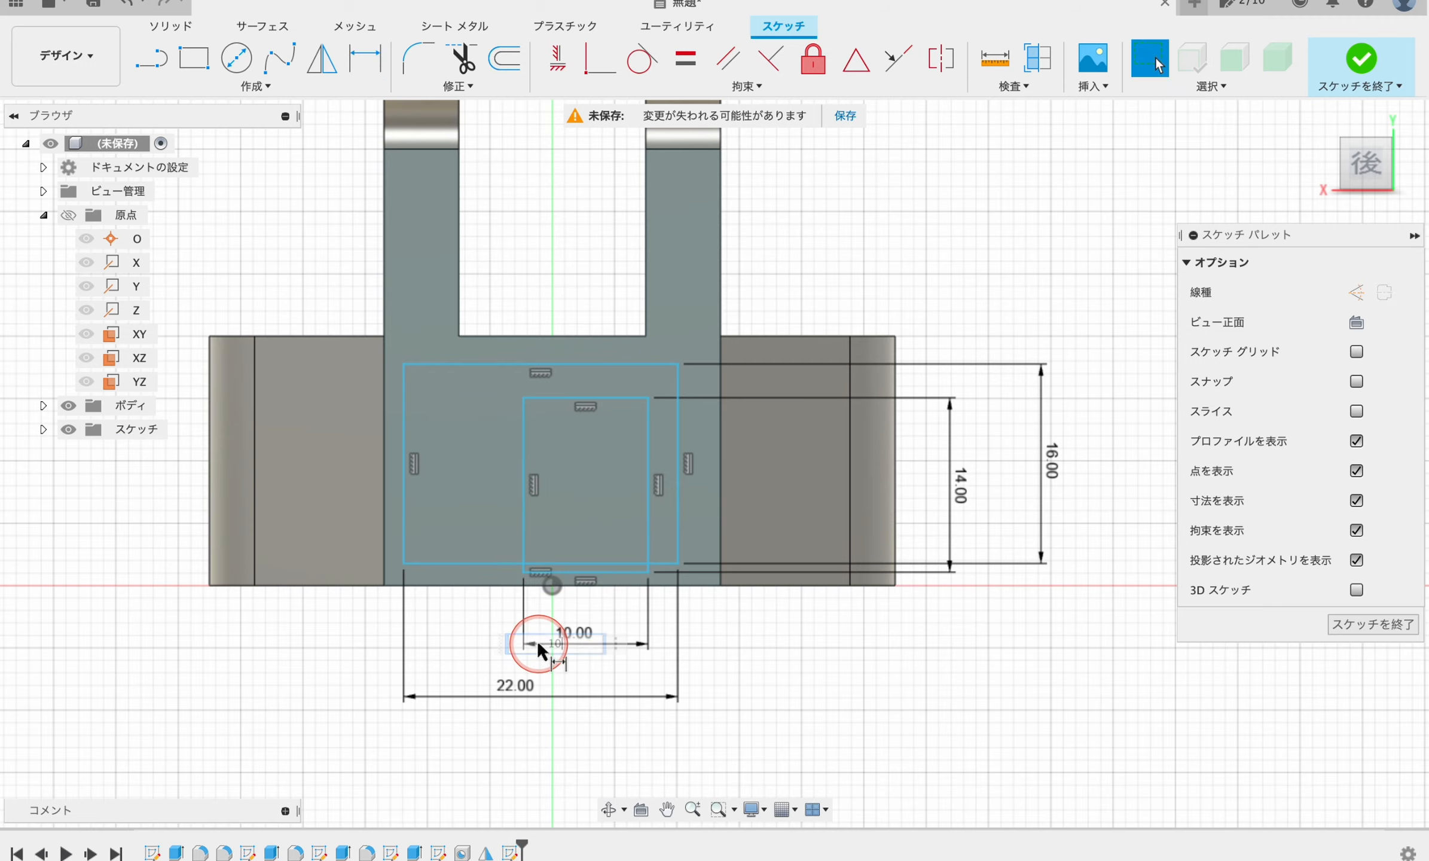
Step: Apply a symmetry constraint to the outer rectangle's two vertical sides
{"action": "middle_click_drag", "start_coordinate": [829, 666], "coordinate": [952, 628]}
{"action": "scroll", "coordinate": [866, 660], "scroll_direction": "down", "scroll_amount": 2}
{"action": "scroll", "coordinate": [864, 616], "scroll_direction": "up", "scroll_amount": 3}
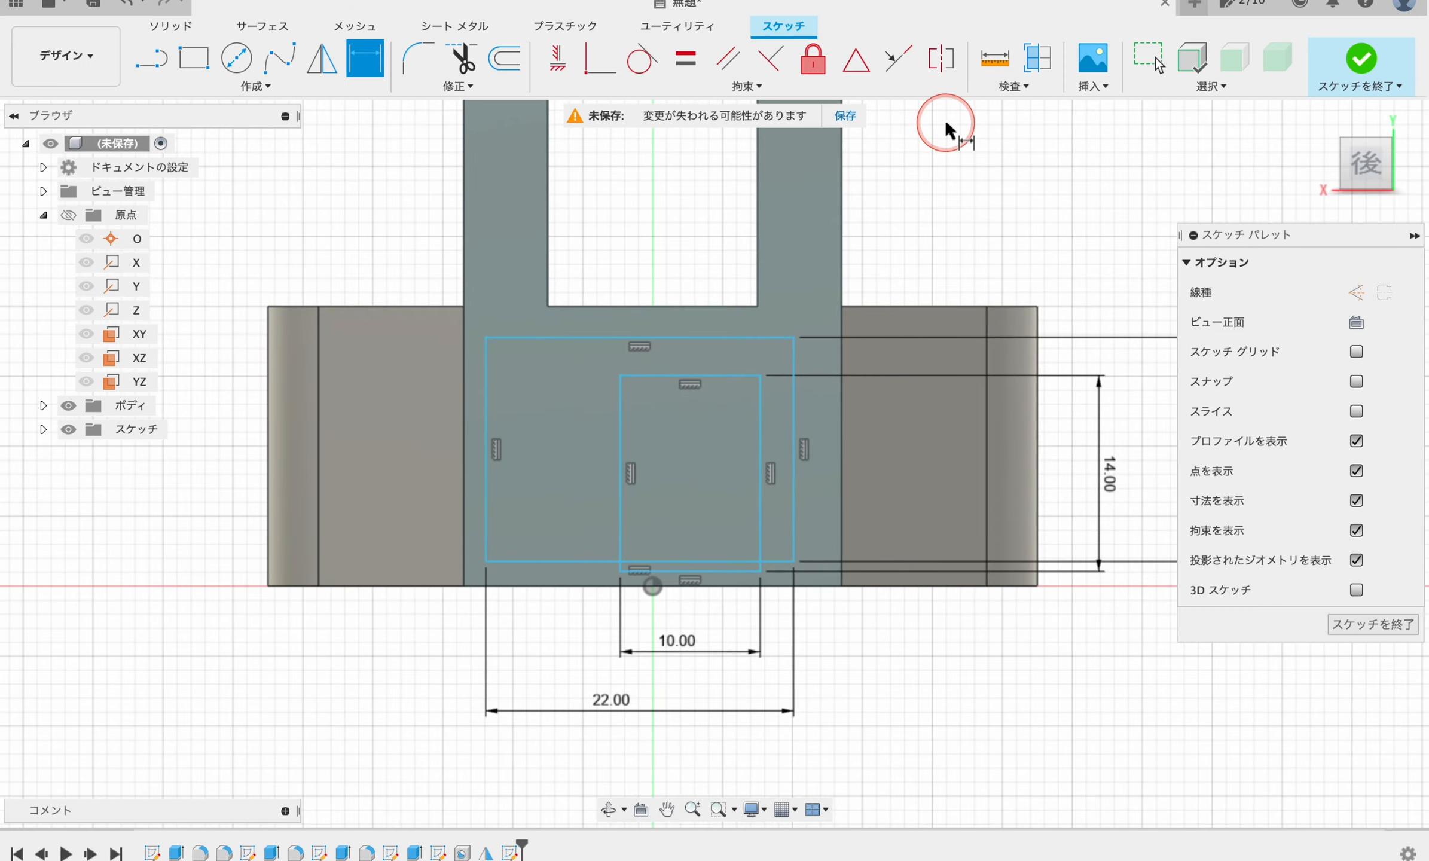
{"action": "left_click", "coordinate": [941, 58]}
{"action": "left_click", "coordinate": [794, 365]}
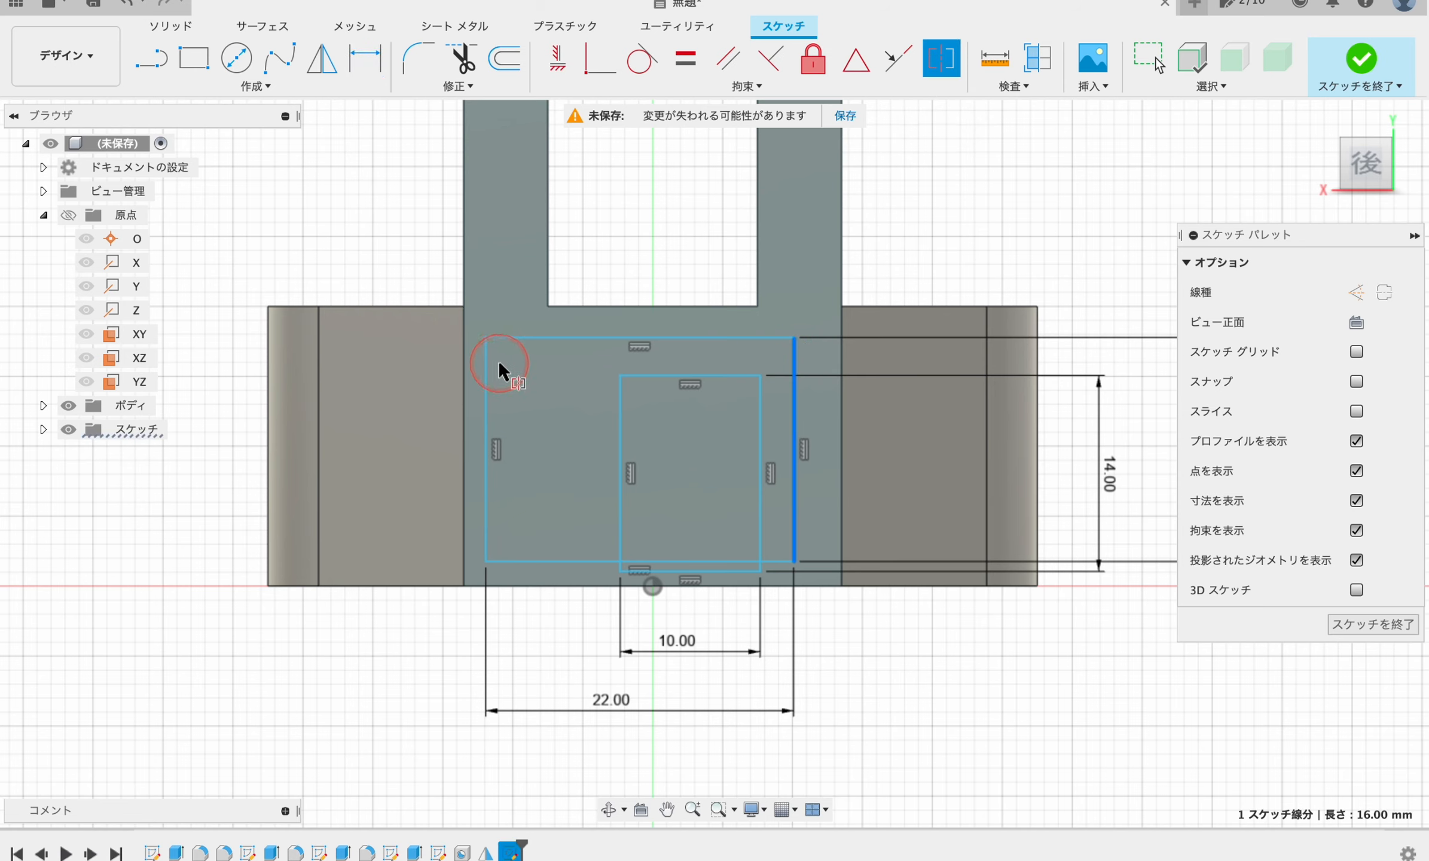
{"action": "left_click", "coordinate": [486, 375]}
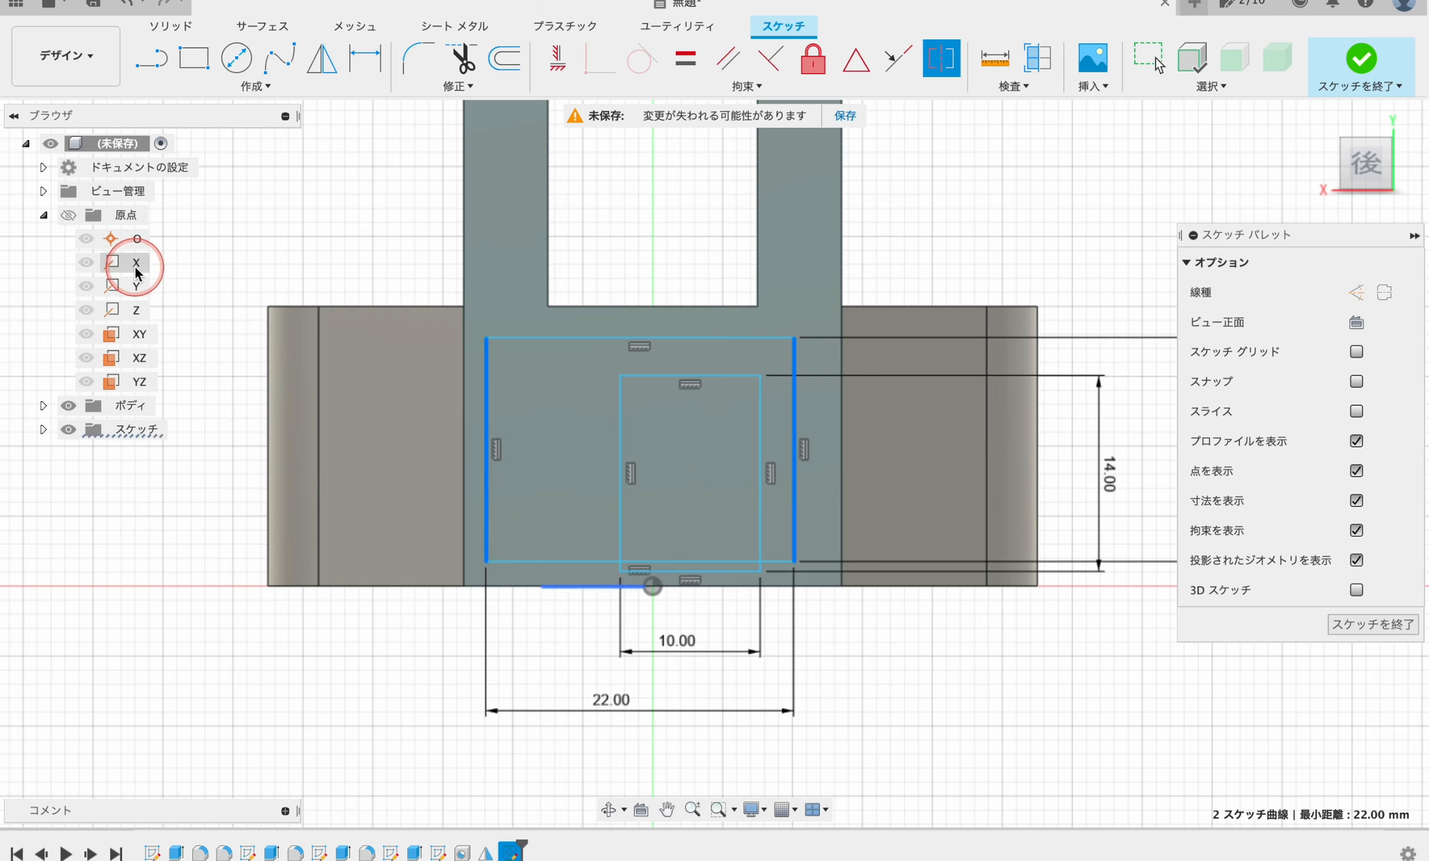